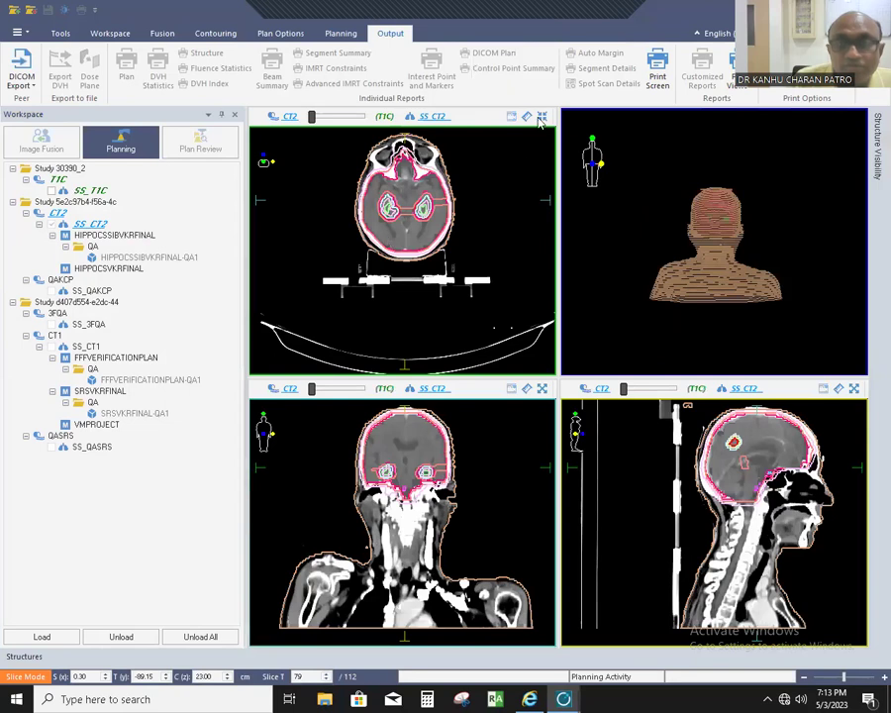
Maximize the axial view, blend it over to the T1C MR image, and pin the Structure Visibility list.
{"action": "double_click", "coordinate": [297, 129]}
{"action": "left_click_drag", "start_coordinate": [311, 116], "coordinate": [362, 116]}
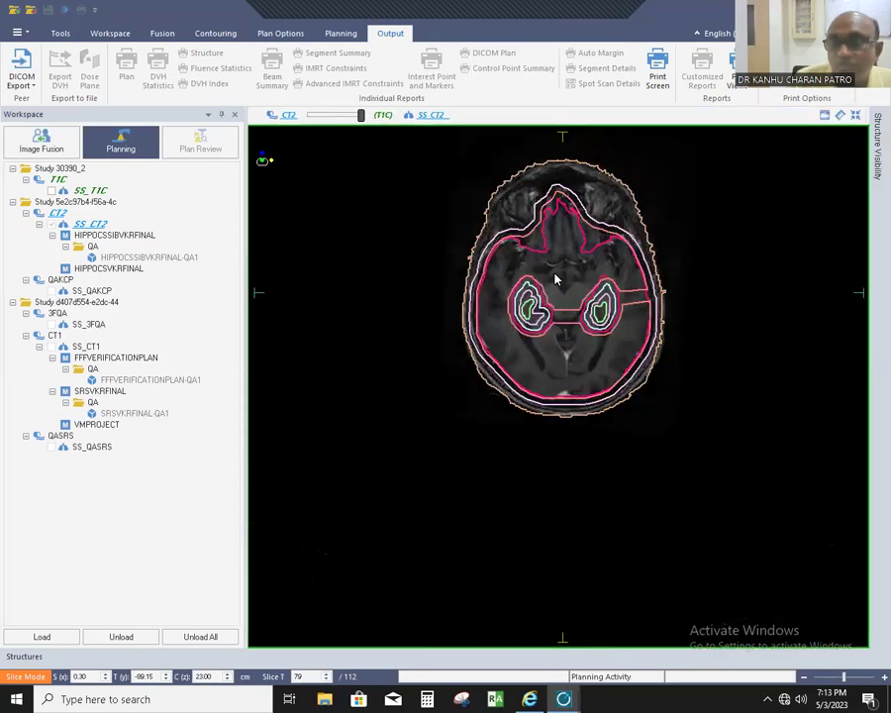
{"action": "scroll", "coordinate": [555, 281], "scroll_direction": "down", "scroll_amount": 2}
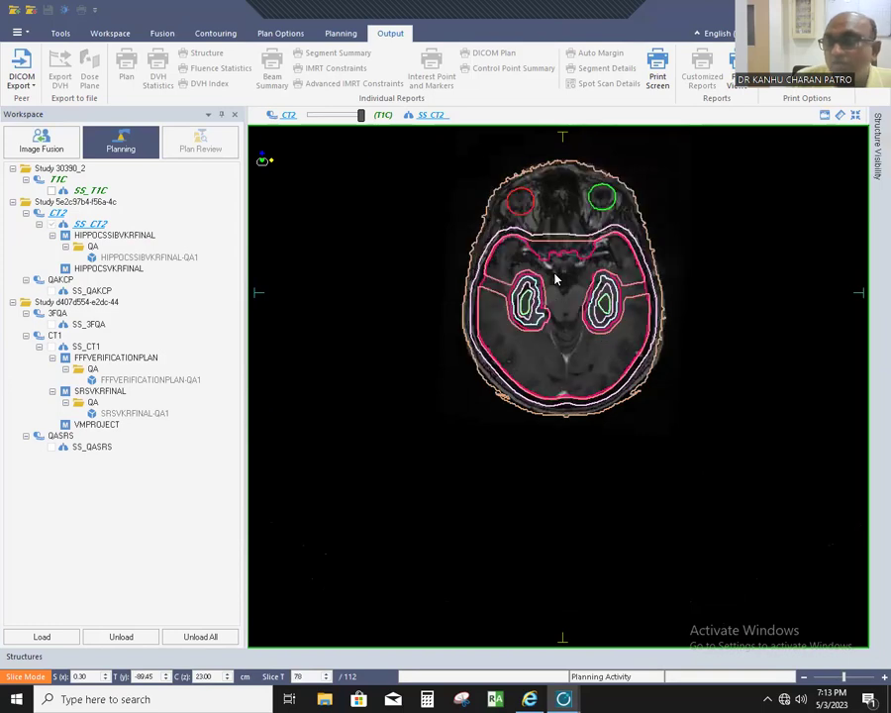
{"action": "mouse_move", "coordinate": [876, 139]}
{"action": "left_click", "coordinate": [847, 117]}
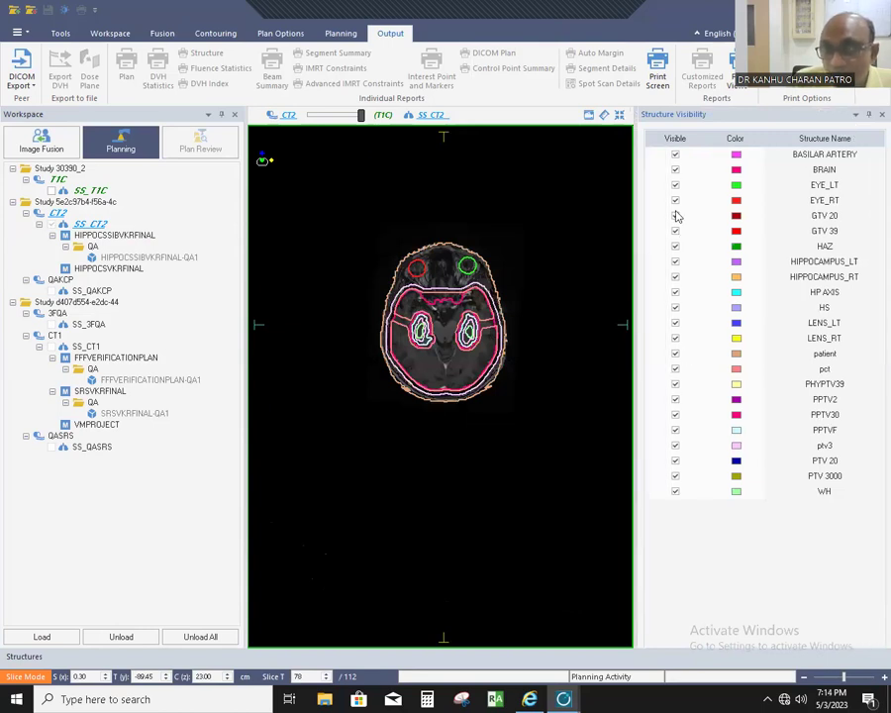
Hide all contours except HIPPOCAMPUS_LT and maximize the axial view again.
{"action": "left_click", "coordinate": [677, 140]}
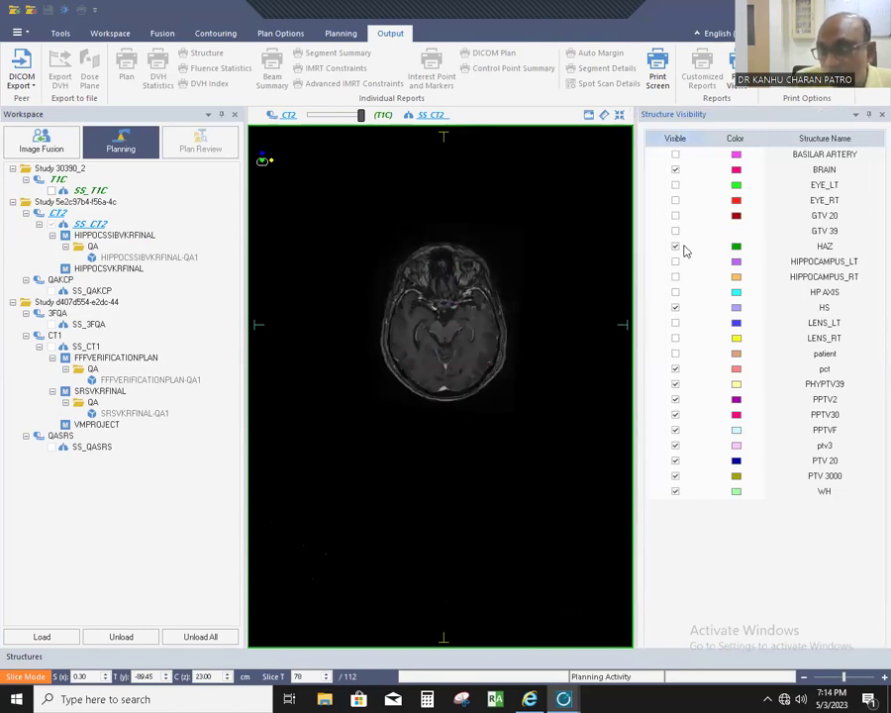
{"action": "left_click", "coordinate": [676, 261]}
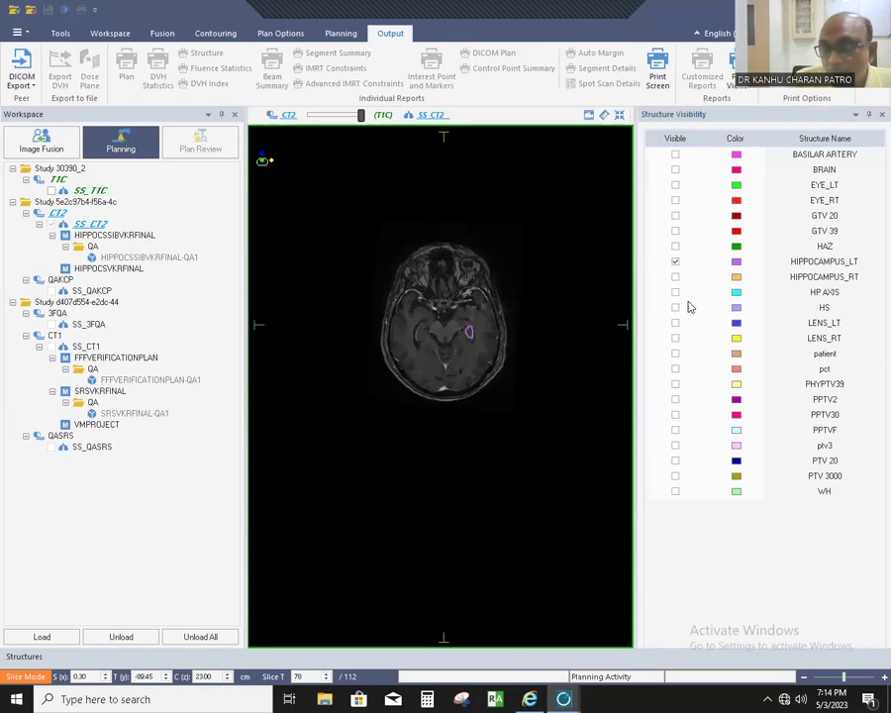
{"action": "left_click", "coordinate": [620, 115]}
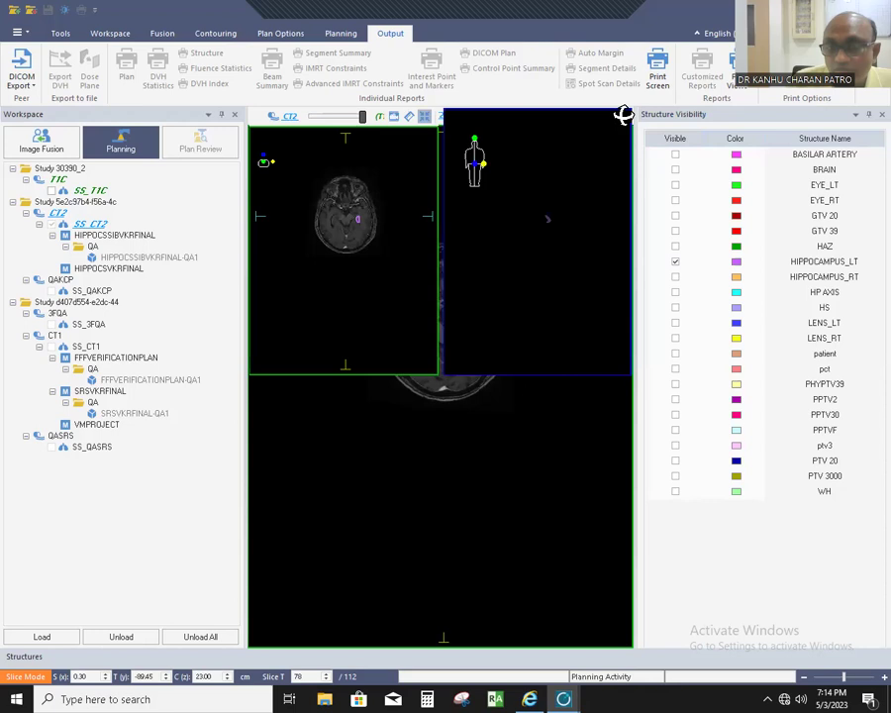
{"action": "double_click", "coordinate": [430, 191]}
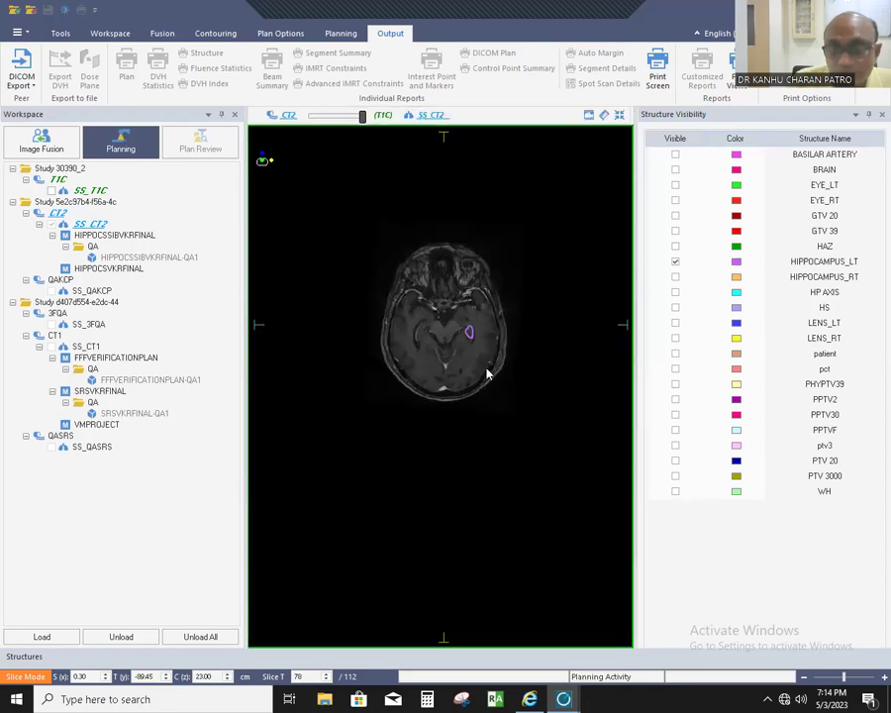
Zoom in and pan the axial MR image to enlarge the brain around slice 76.
{"action": "right_click", "coordinate": [507, 232]}
{"action": "left_click", "coordinate": [493, 165]}
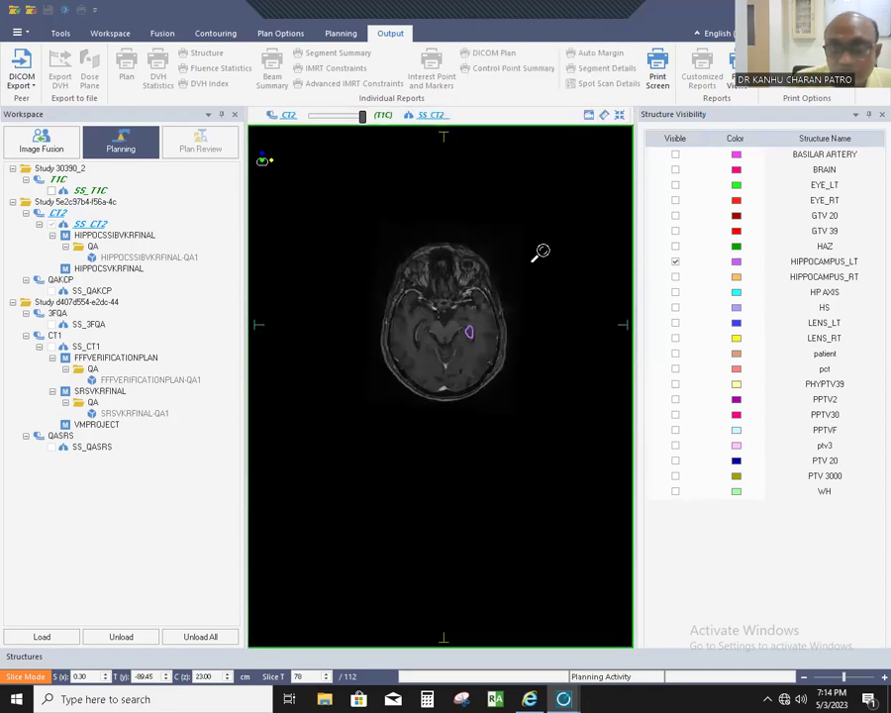
{"action": "left_click", "coordinate": [550, 202]}
{"action": "left_click", "coordinate": [552, 204]}
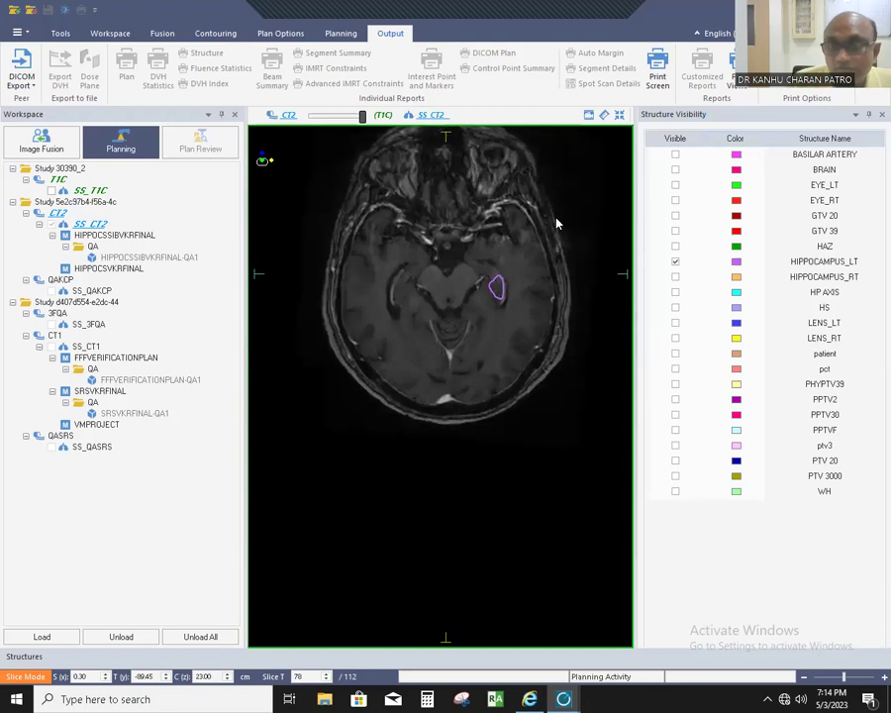
{"action": "right_click", "coordinate": [592, 378]}
{"action": "mouse_move", "coordinate": [511, 414]}
{"action": "left_mouse_down"}
{"action": "mouse_move", "coordinate": [511, 436]}
{"action": "mouse_move", "coordinate": [526, 413]}
{"action": "left_mouse_up"}
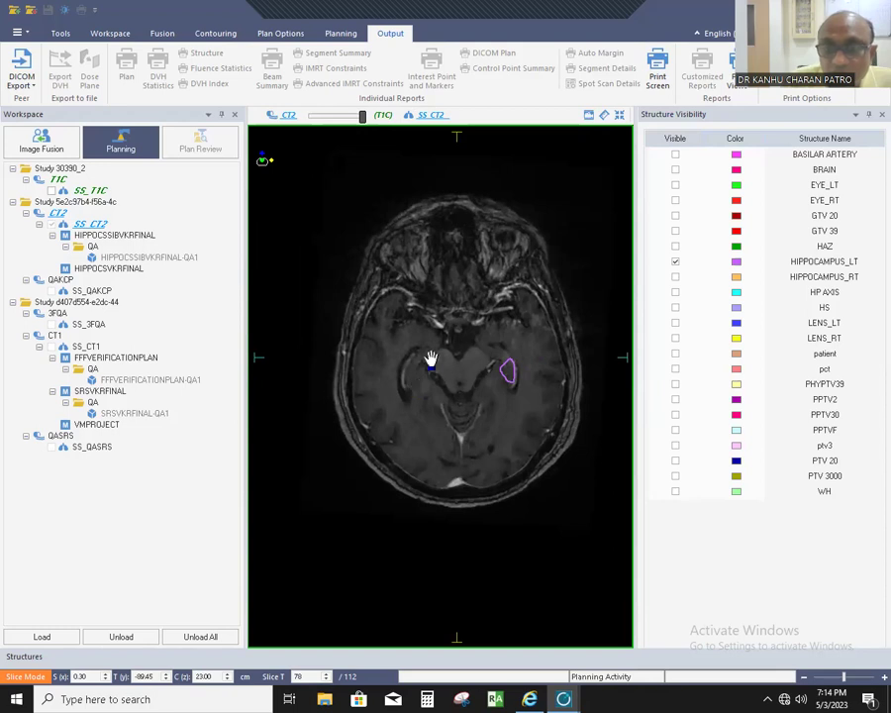
{"action": "scroll", "coordinate": [433, 361], "scroll_direction": "down", "scroll_amount": 3}
{"action": "scroll", "coordinate": [433, 365], "scroll_direction": "down", "scroll_amount": 1}
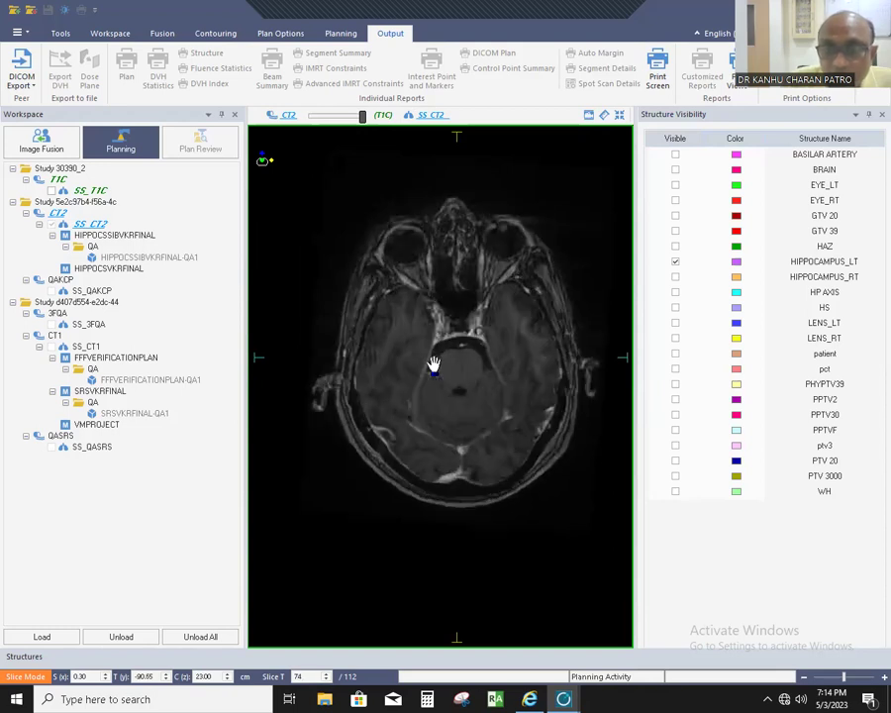
{"action": "scroll", "coordinate": [408, 343], "scroll_direction": "up", "scroll_amount": 1}
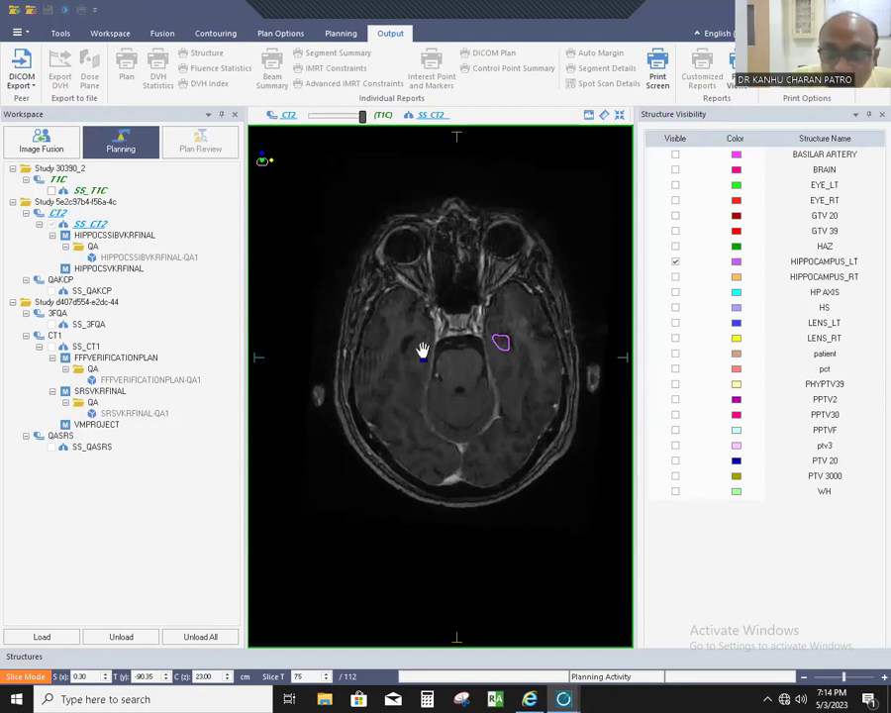
{"action": "scroll", "coordinate": [425, 374], "scroll_direction": "down", "scroll_amount": 1}
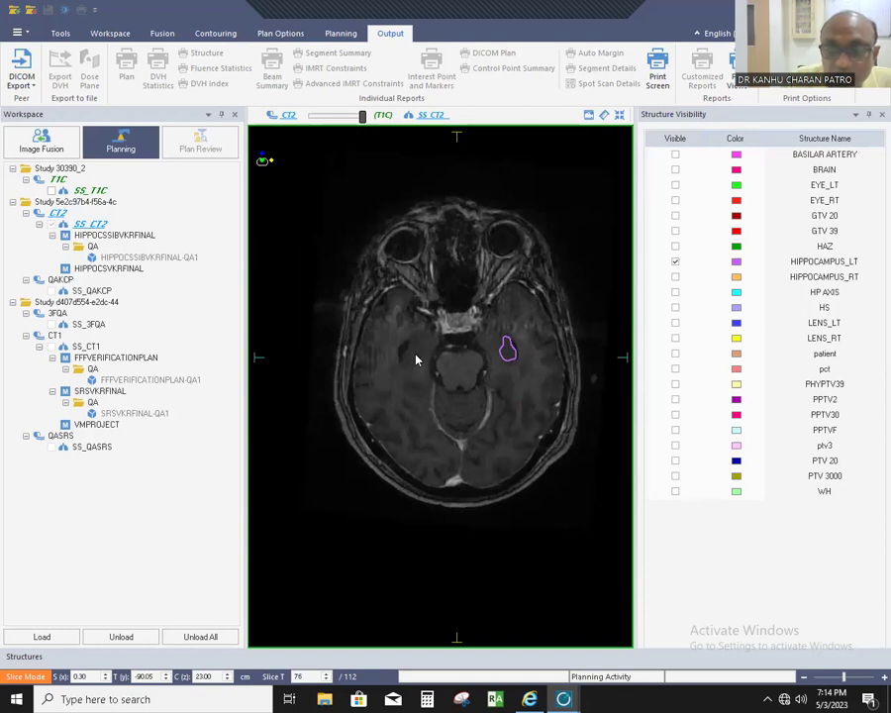
{"action": "right_click", "coordinate": [416, 360]}
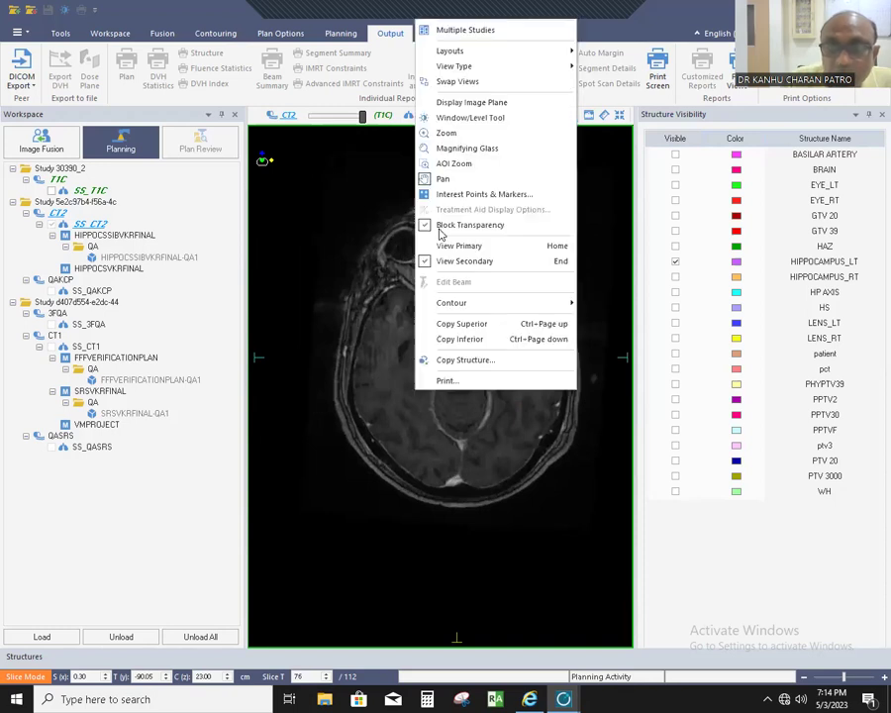
Switch to Pan and step through axial slices 76 to 83 following the HIPPOCAMPUS_LT contour.
{"action": "left_click", "coordinate": [454, 178]}
{"action": "scroll", "coordinate": [359, 356], "scroll_direction": "up", "scroll_amount": 1}
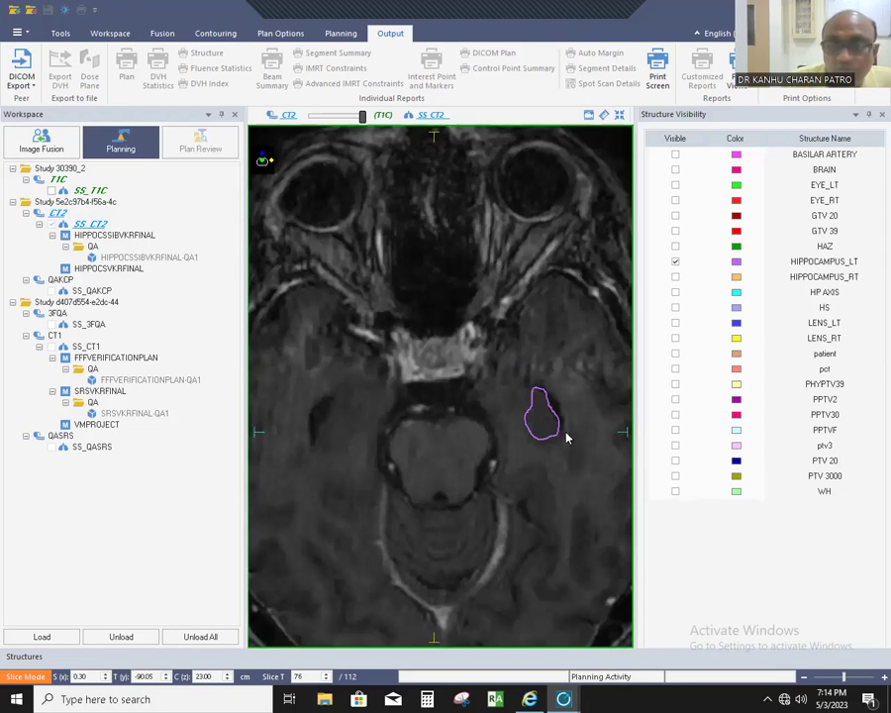
{"action": "scroll", "coordinate": [399, 450], "scroll_direction": "down", "scroll_amount": 1}
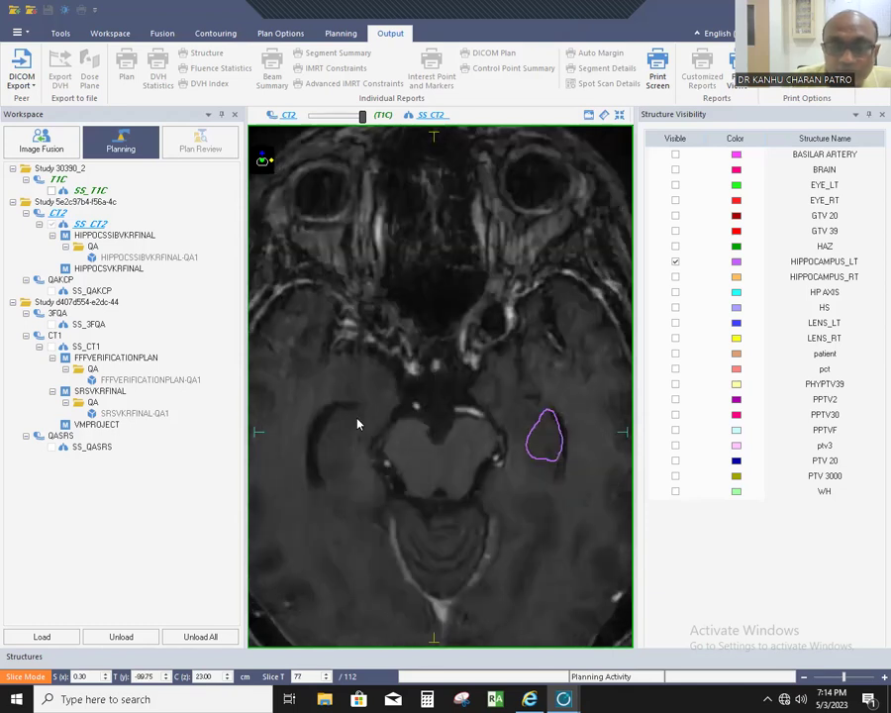
{"action": "scroll", "coordinate": [359, 445], "scroll_direction": "down", "scroll_amount": 1}
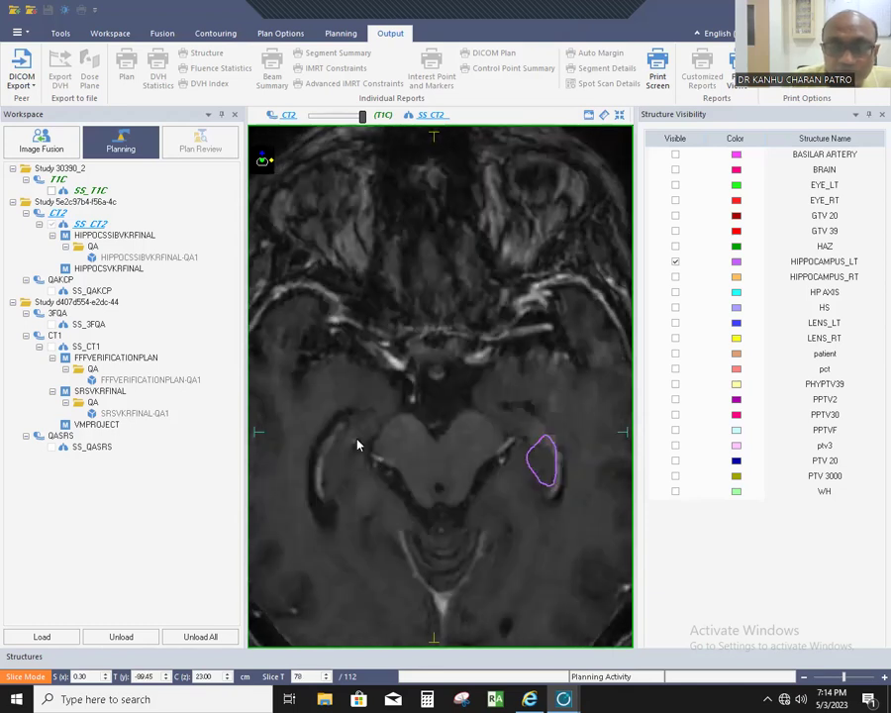
{"action": "scroll", "coordinate": [355, 484], "scroll_direction": "down", "scroll_amount": 1}
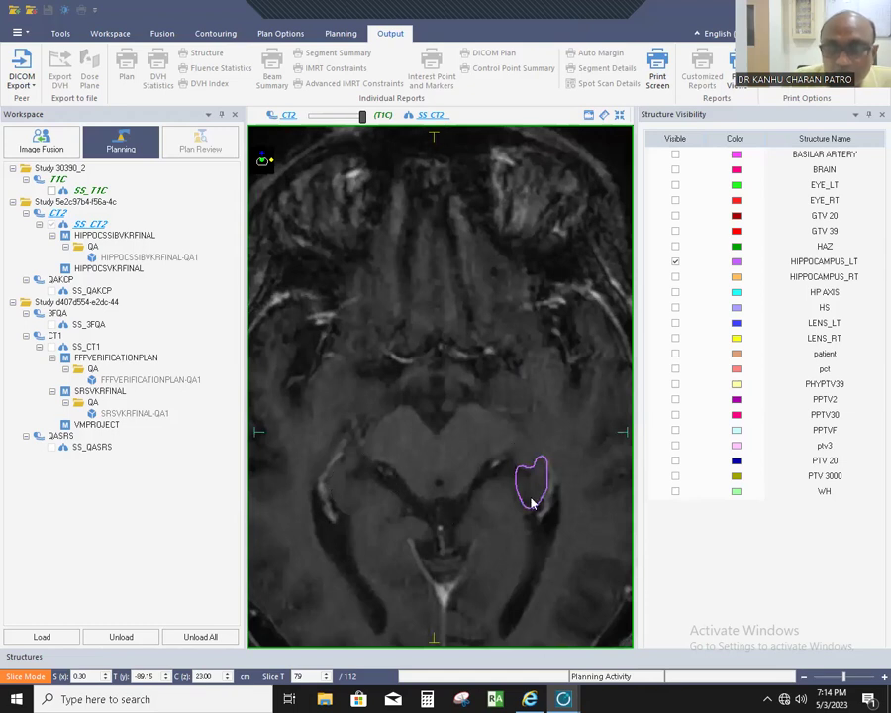
{"action": "scroll", "coordinate": [376, 510], "scroll_direction": "down", "scroll_amount": 1}
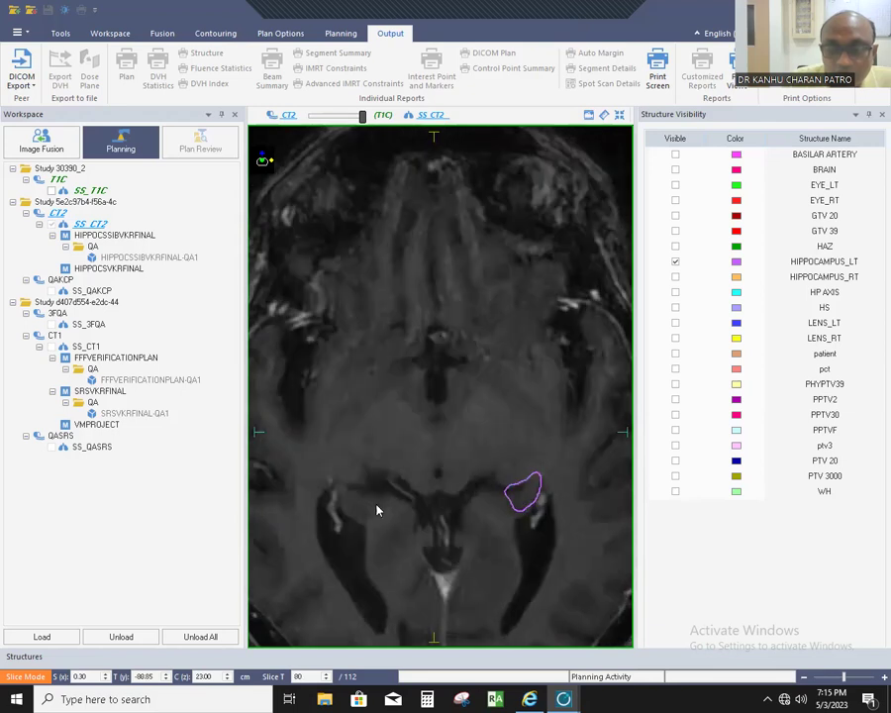
{"action": "scroll", "coordinate": [381, 519], "scroll_direction": "down", "scroll_amount": 1}
{"action": "scroll", "coordinate": [384, 526], "scroll_direction": "down", "scroll_amount": 1}
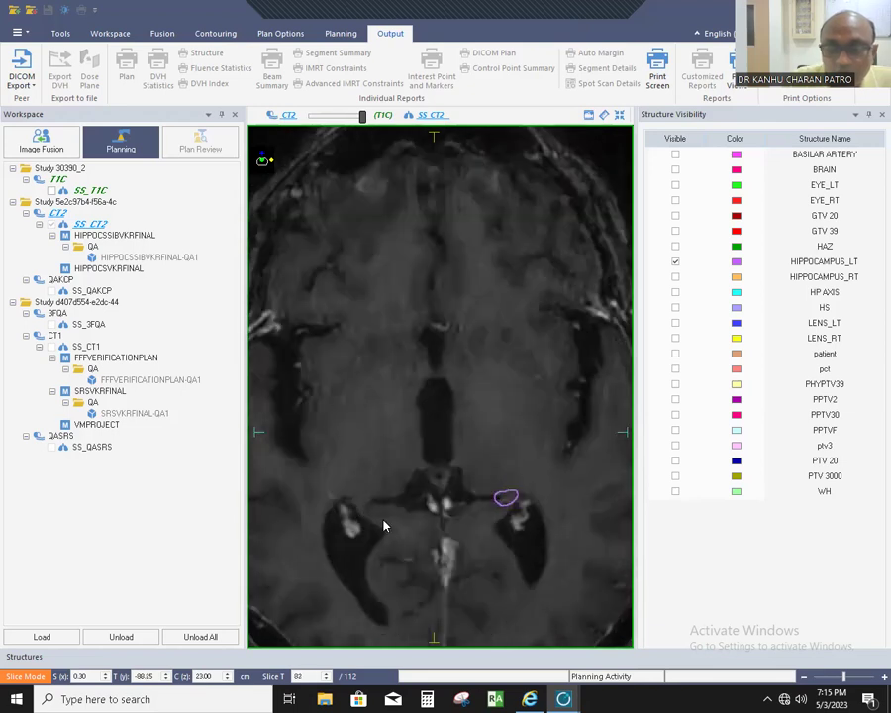
{"action": "scroll", "coordinate": [384, 526], "scroll_direction": "down", "scroll_amount": 1}
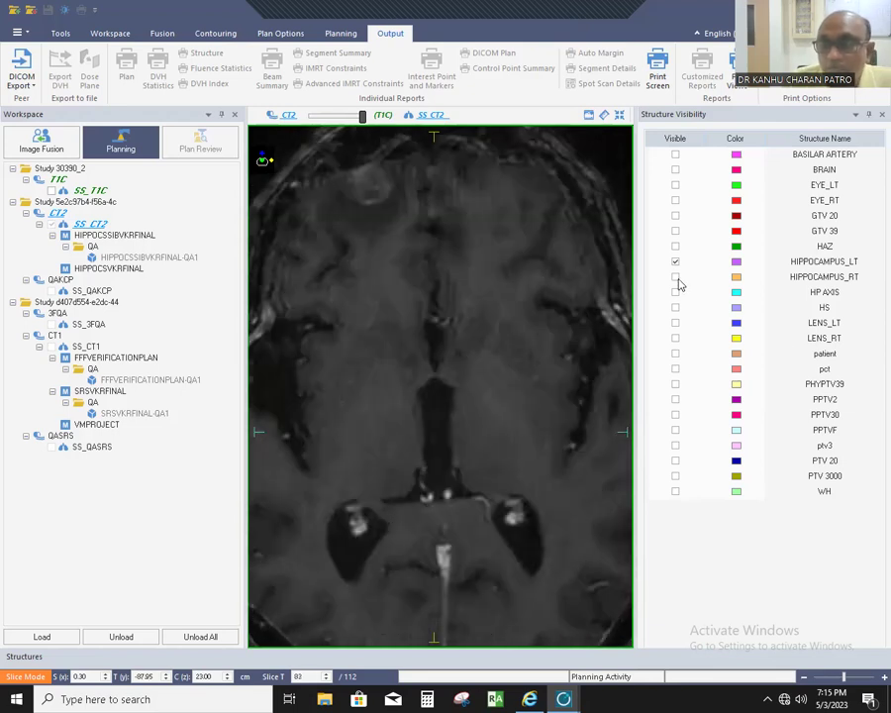
Scroll back through the hippocampal slices and show the HAZ contours.
{"action": "scroll", "coordinate": [471, 454], "scroll_direction": "up", "scroll_amount": 3}
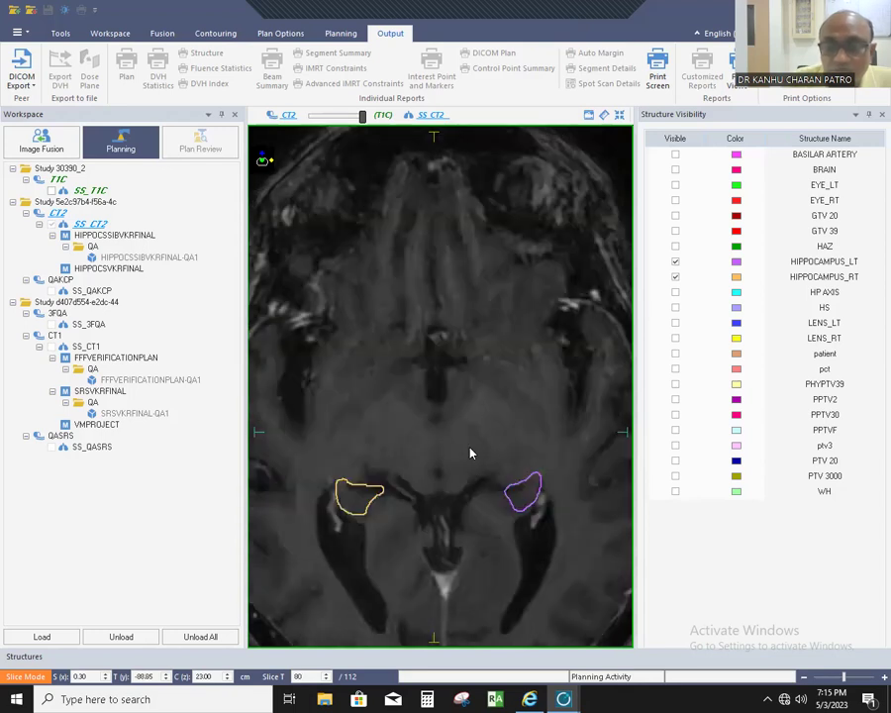
{"action": "scroll", "coordinate": [471, 454], "scroll_direction": "up", "scroll_amount": 3}
{"action": "scroll", "coordinate": [471, 454], "scroll_direction": "up", "scroll_amount": 3}
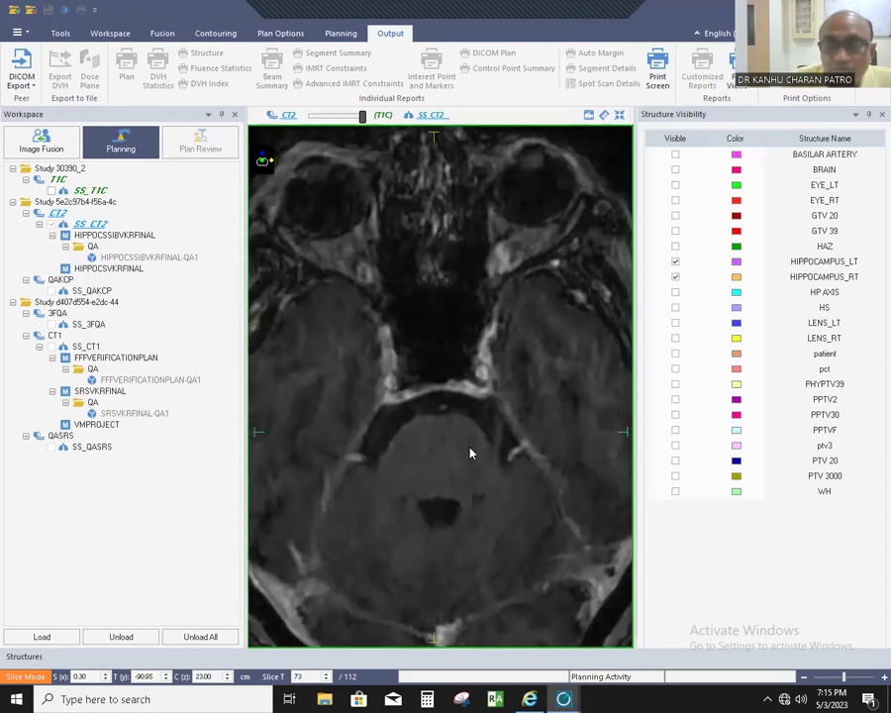
{"action": "scroll", "coordinate": [472, 454], "scroll_direction": "down", "scroll_amount": 2}
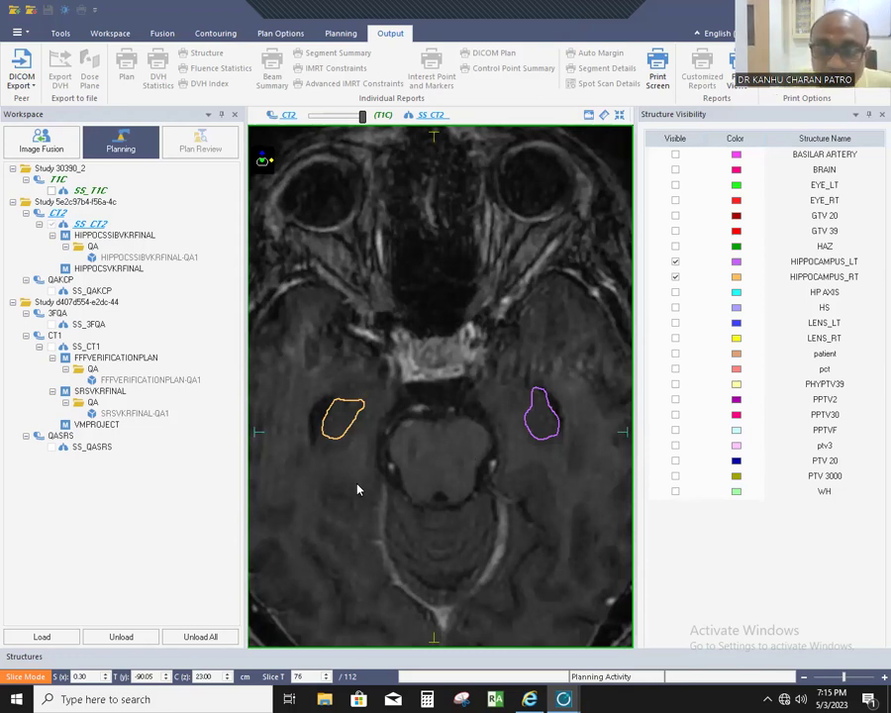
{"action": "scroll", "coordinate": [359, 490], "scroll_direction": "down", "scroll_amount": 3}
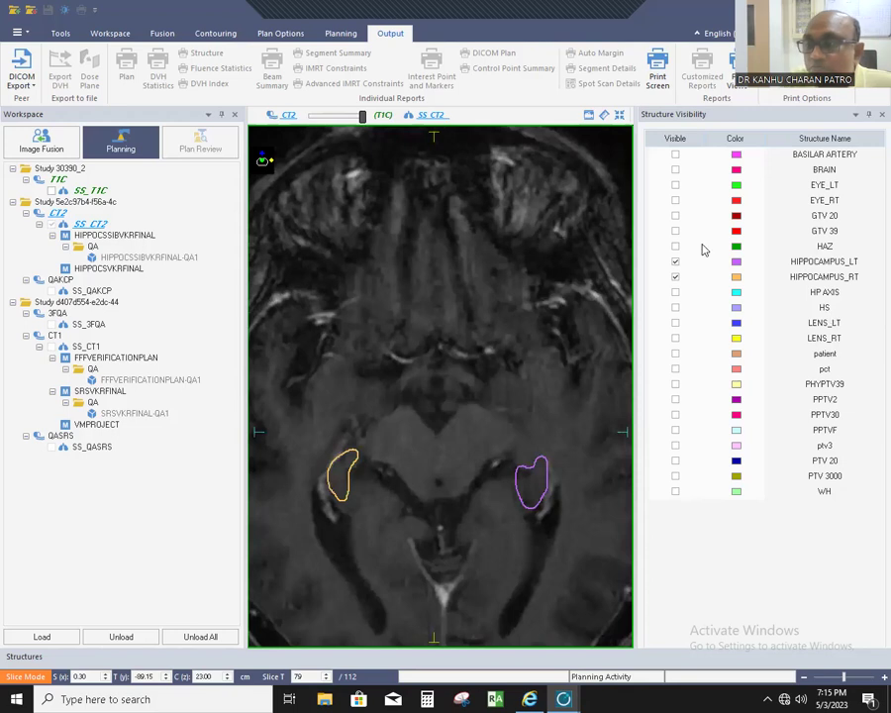
{"action": "left_click", "coordinate": [675, 247]}
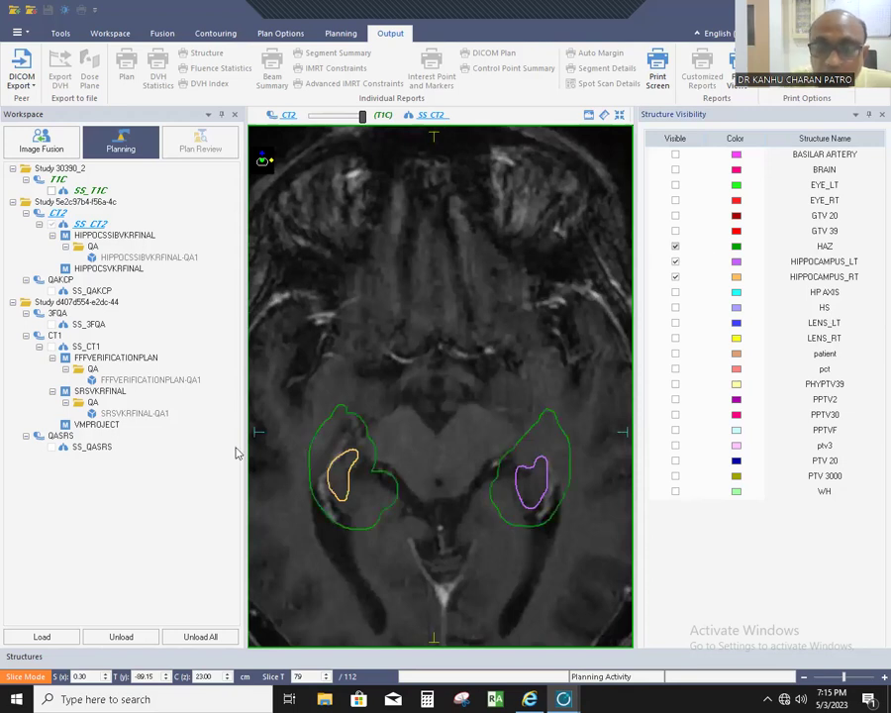
Check the HAZ contours across slices, then open the HIPPOCSVKRFINAL plan with its dose.
{"action": "scroll", "coordinate": [365, 431], "scroll_direction": "down", "scroll_amount": 2}
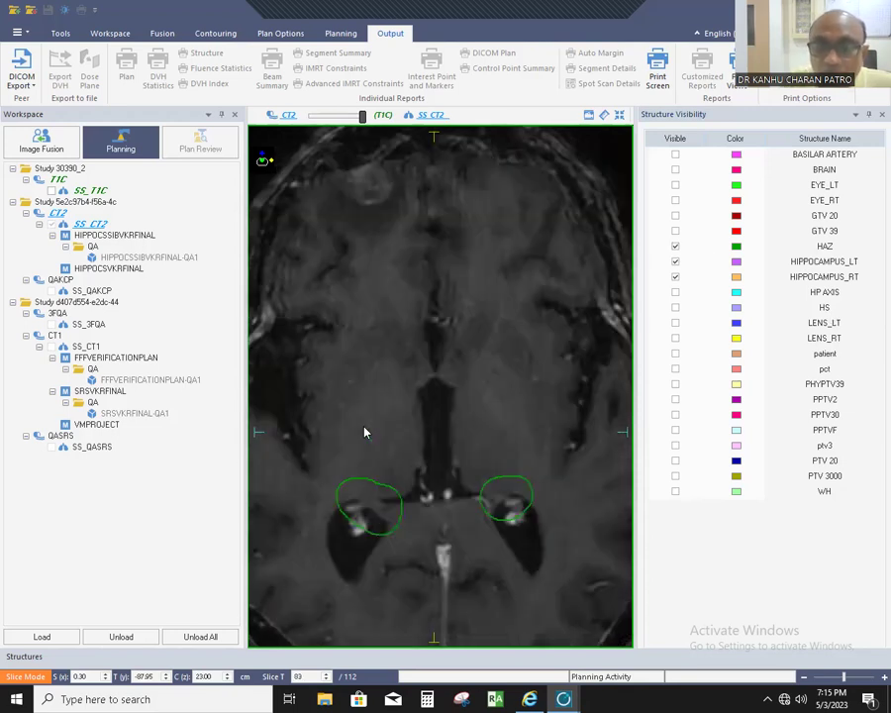
{"action": "scroll", "coordinate": [364, 431], "scroll_direction": "up", "scroll_amount": 5}
{"action": "scroll", "coordinate": [364, 429], "scroll_direction": "down", "scroll_amount": 3}
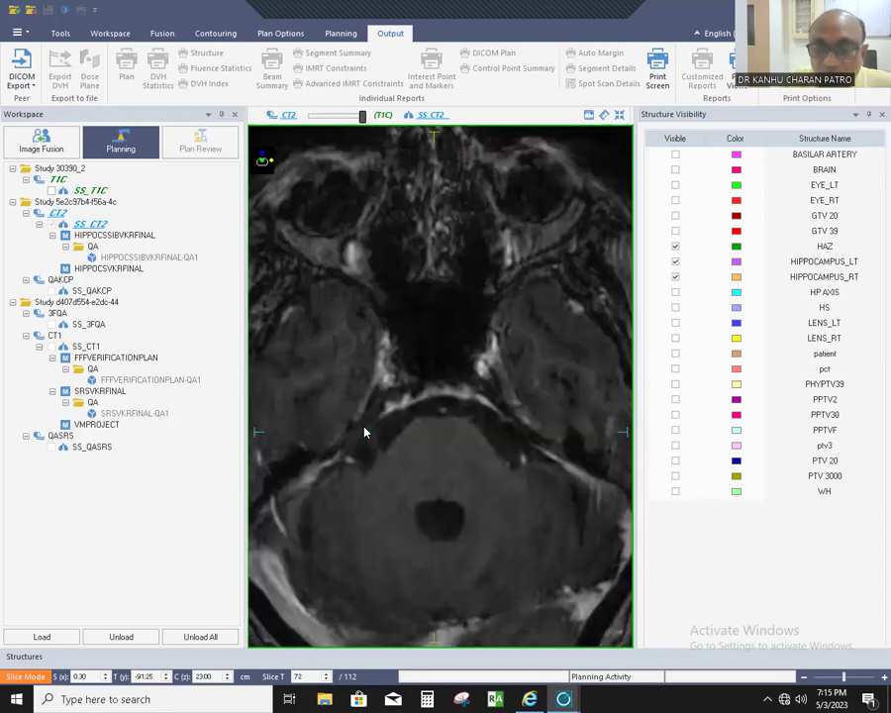
{"action": "scroll", "coordinate": [356, 441], "scroll_direction": "up", "scroll_amount": 2}
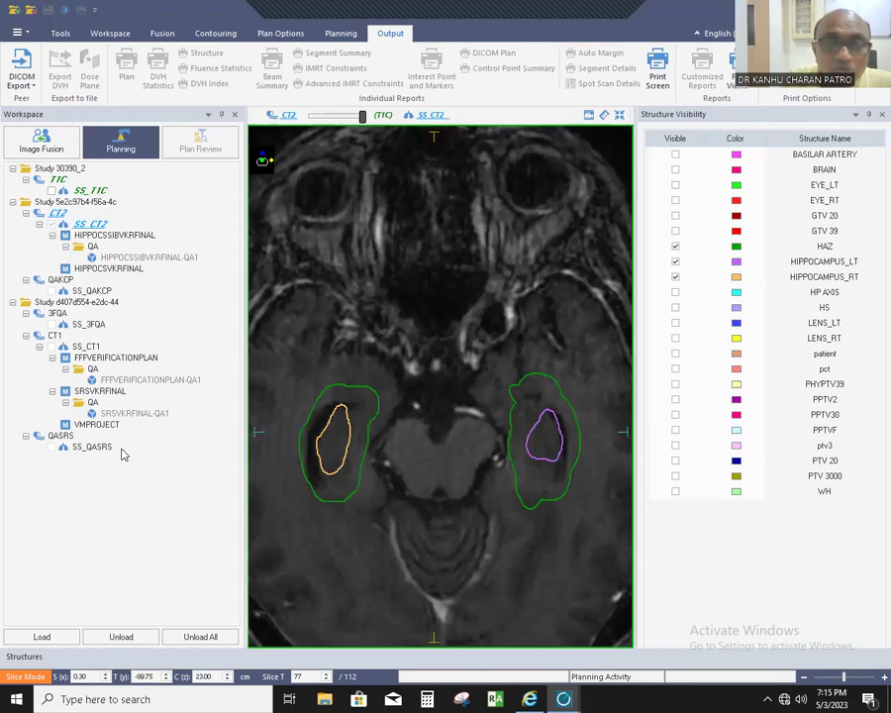
{"action": "left_click", "coordinate": [109, 268]}
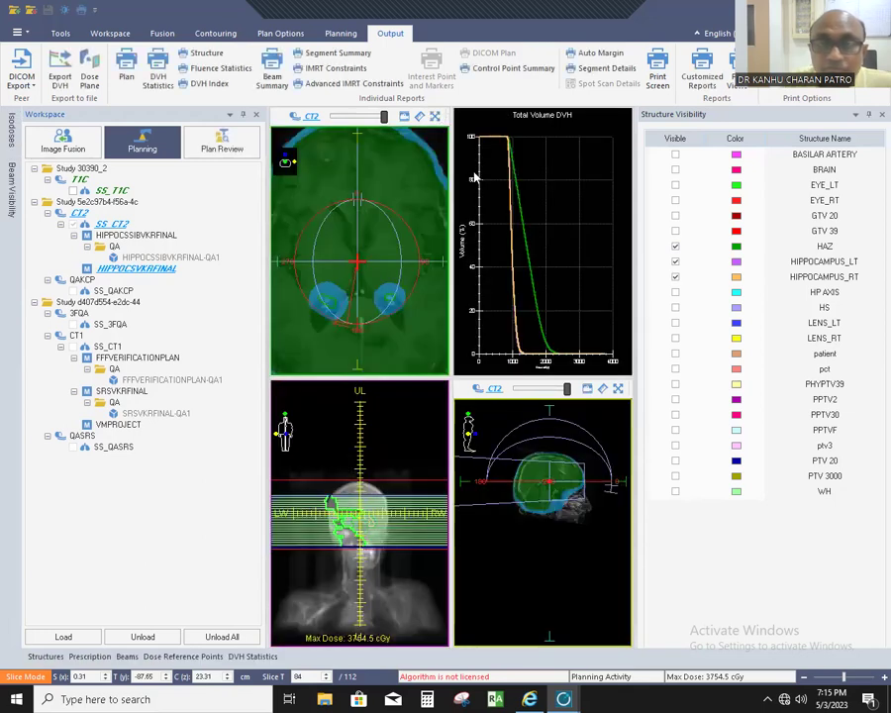
Zoom the axial view out to the whole head at slice 80, unpin Structure Visibility, and restore four panes.
{"action": "right_click", "coordinate": [525, 184]}
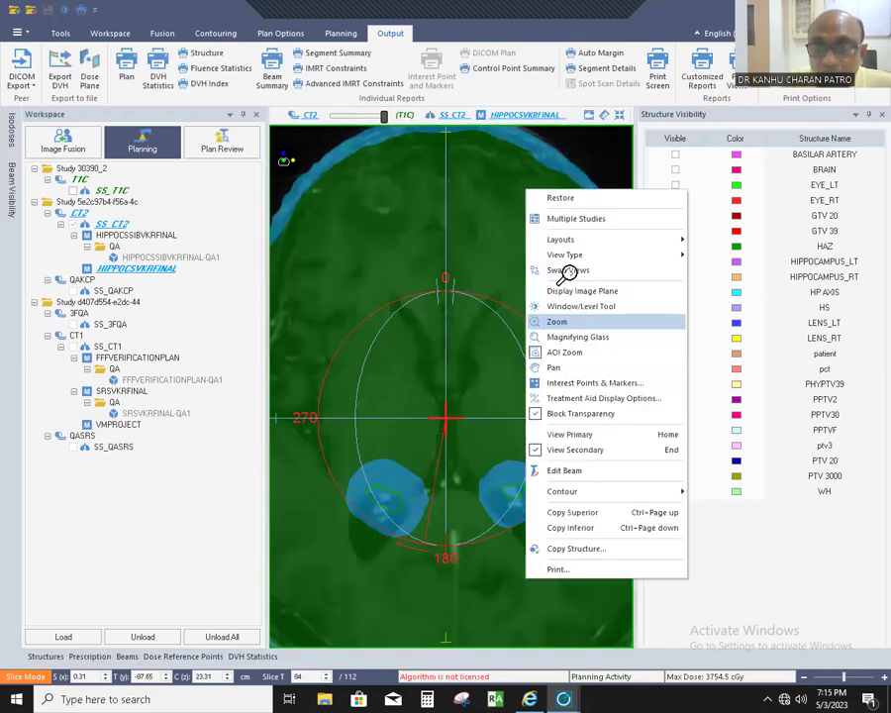
{"action": "left_click", "coordinate": [525, 319]}
{"action": "left_click_drag", "start_coordinate": [309, 274], "coordinate": [323, 289]}
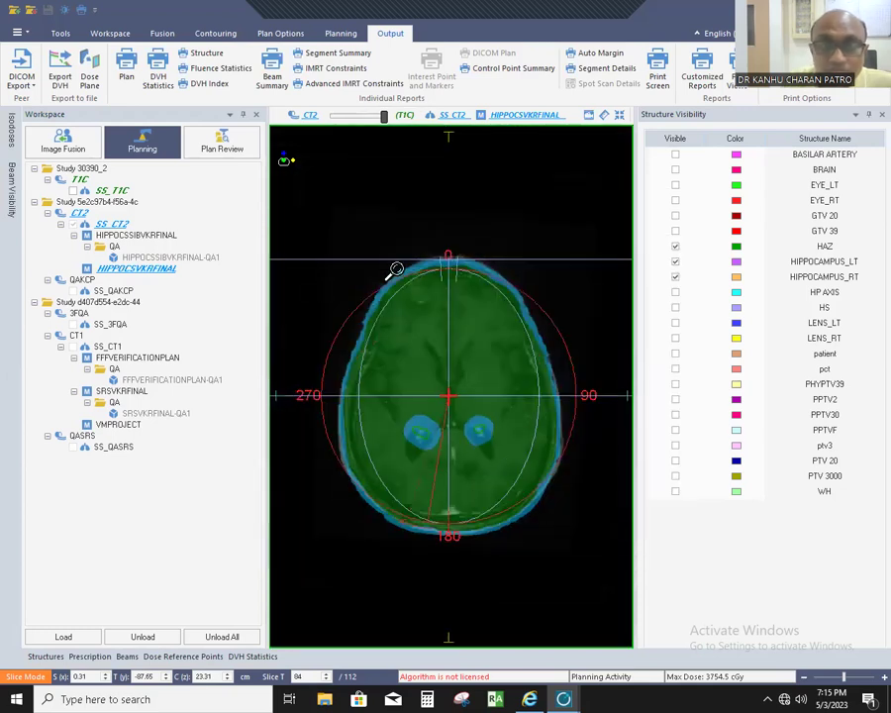
{"action": "scroll", "coordinate": [433, 335], "scroll_direction": "down", "scroll_amount": 4}
{"action": "scroll", "coordinate": [433, 335], "scroll_direction": "down", "scroll_amount": 2}
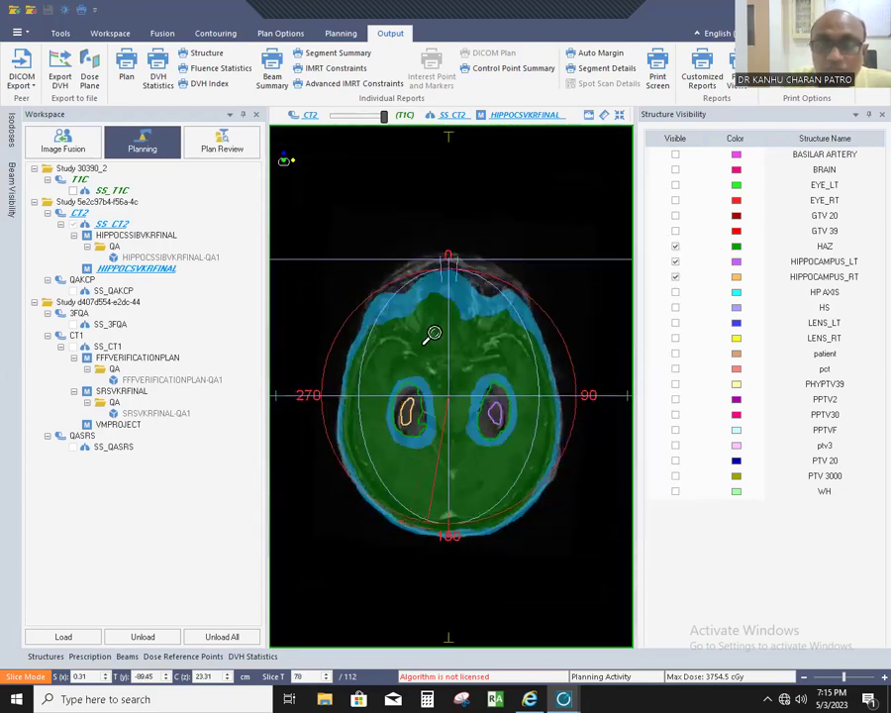
{"action": "scroll", "coordinate": [359, 385], "scroll_direction": "up", "scroll_amount": 2}
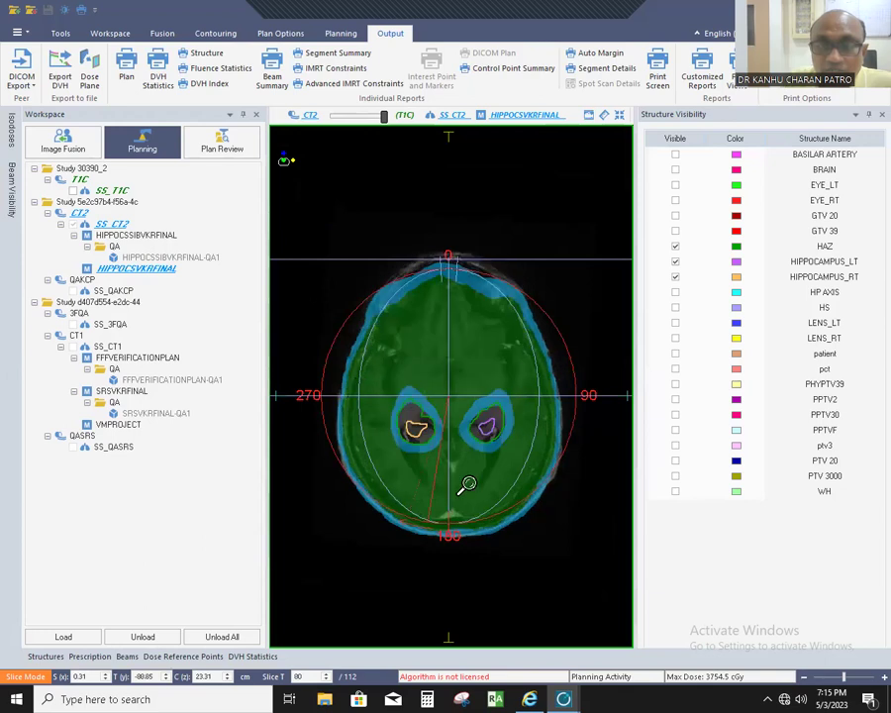
{"action": "scroll", "coordinate": [487, 433], "scroll_direction": "down", "scroll_amount": 1}
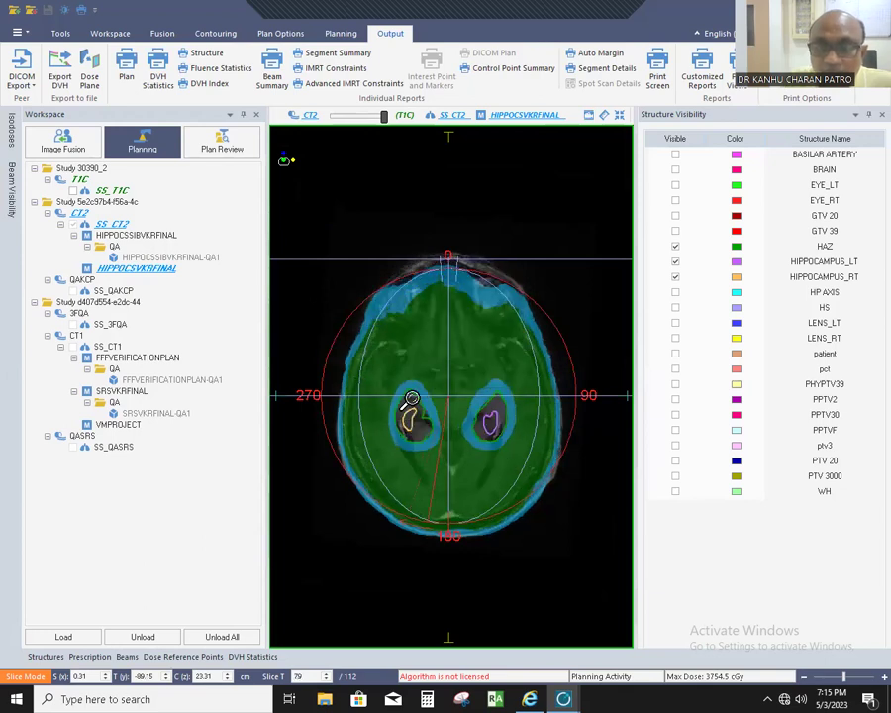
{"action": "scroll", "coordinate": [519, 385], "scroll_direction": "up", "scroll_amount": 1}
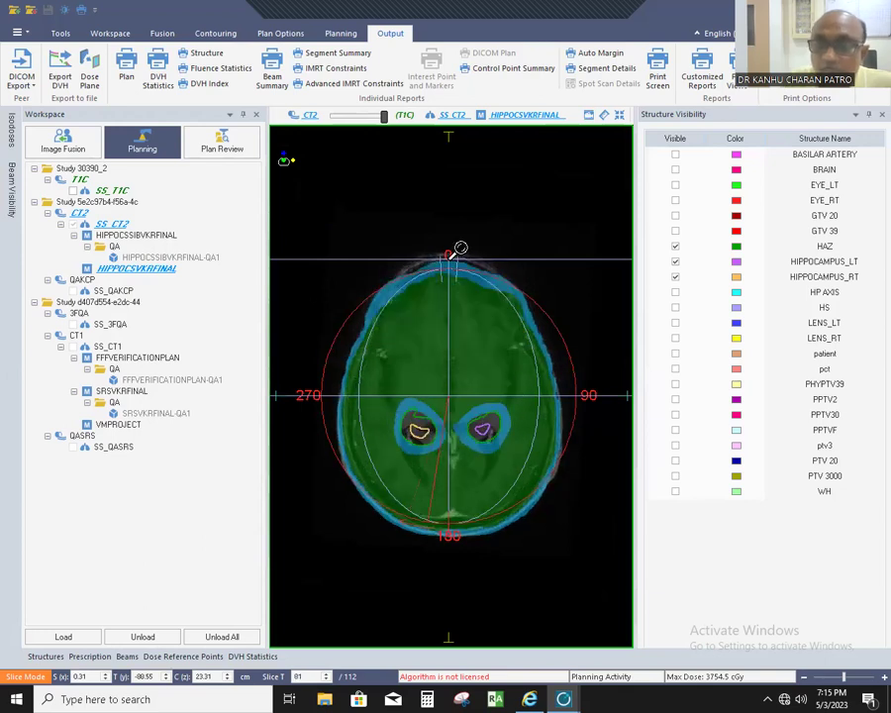
{"action": "left_click", "coordinate": [869, 114]}
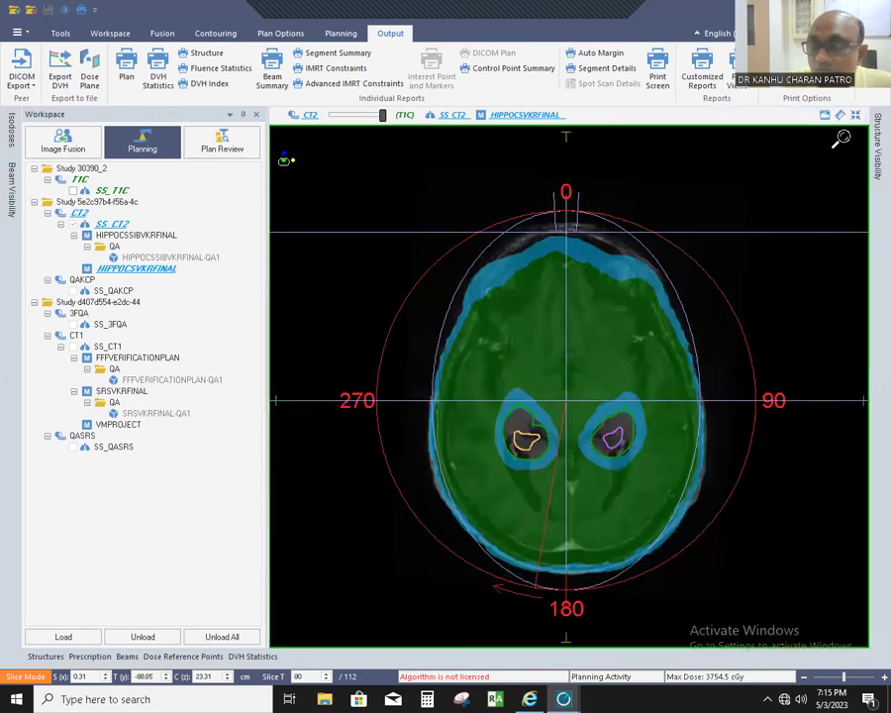
{"action": "double_click", "coordinate": [703, 466]}
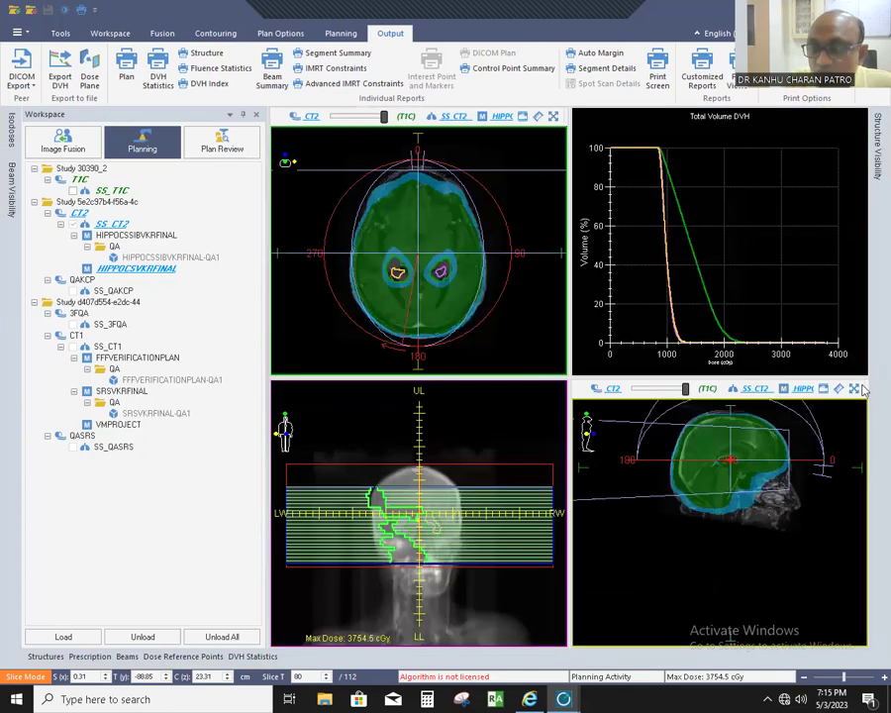
Maximize the 3D view and move its sagittal cut through the hippocampus.
{"action": "left_click", "coordinate": [855, 389]}
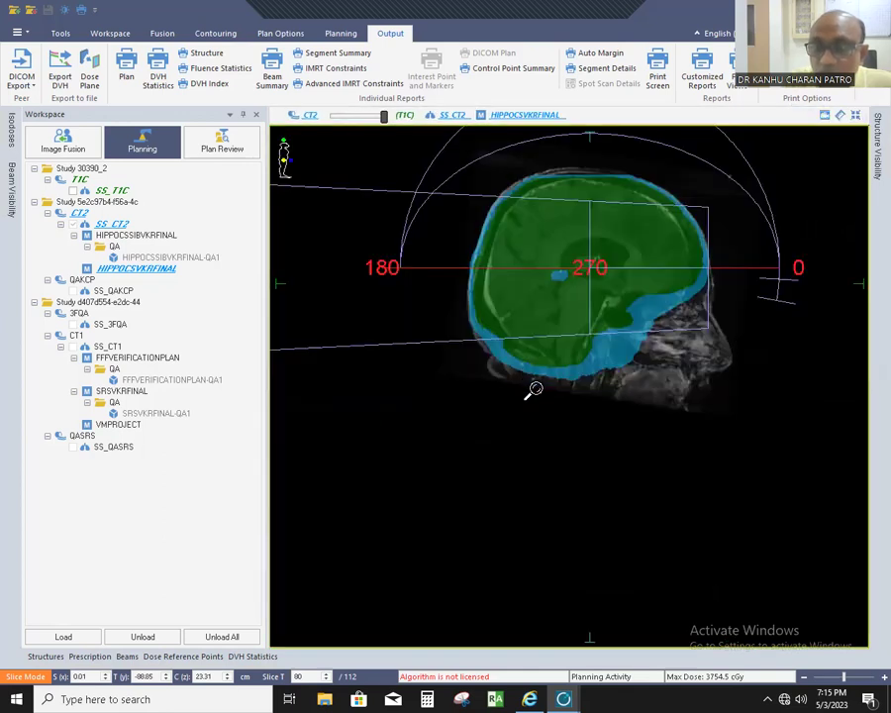
{"action": "scroll", "coordinate": [534, 390], "scroll_direction": "down", "scroll_amount": 1}
{"action": "scroll", "coordinate": [534, 390], "scroll_direction": "down", "scroll_amount": 2}
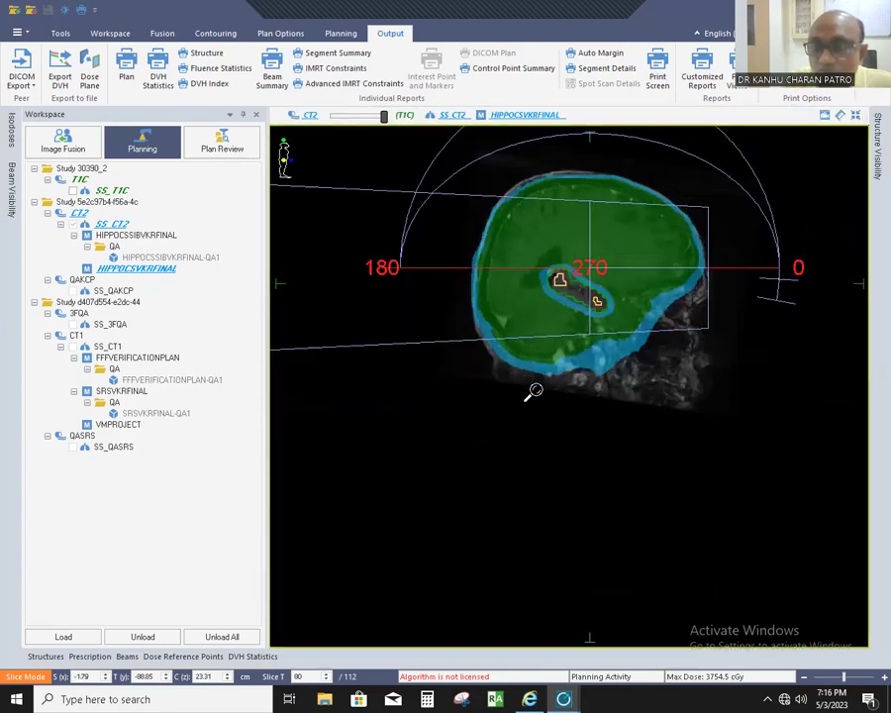
{"action": "scroll", "coordinate": [534, 391], "scroll_direction": "down", "scroll_amount": 1}
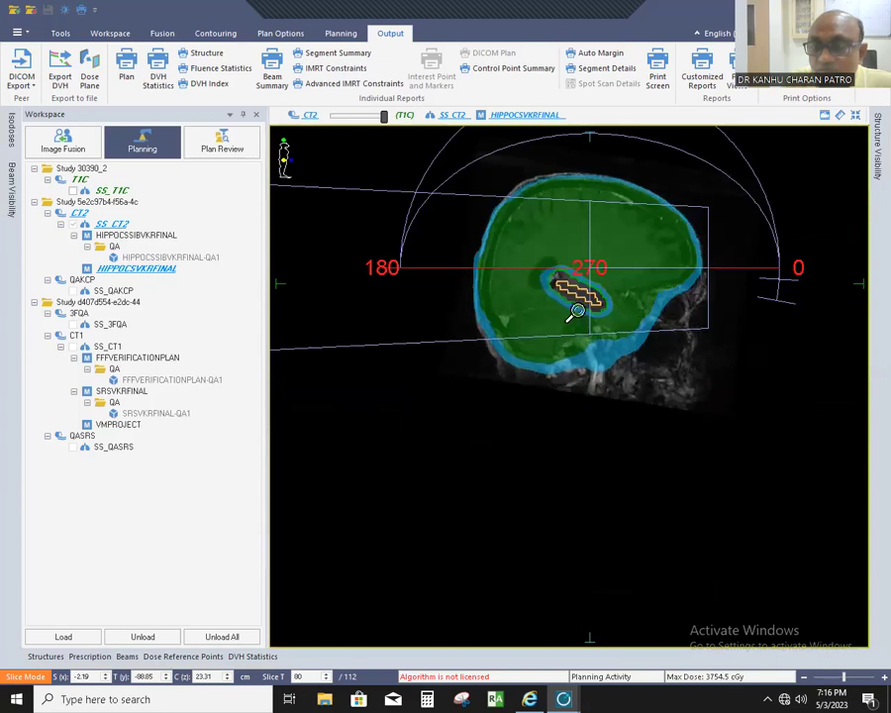
{"action": "scroll", "coordinate": [633, 312], "scroll_direction": "up", "scroll_amount": 1}
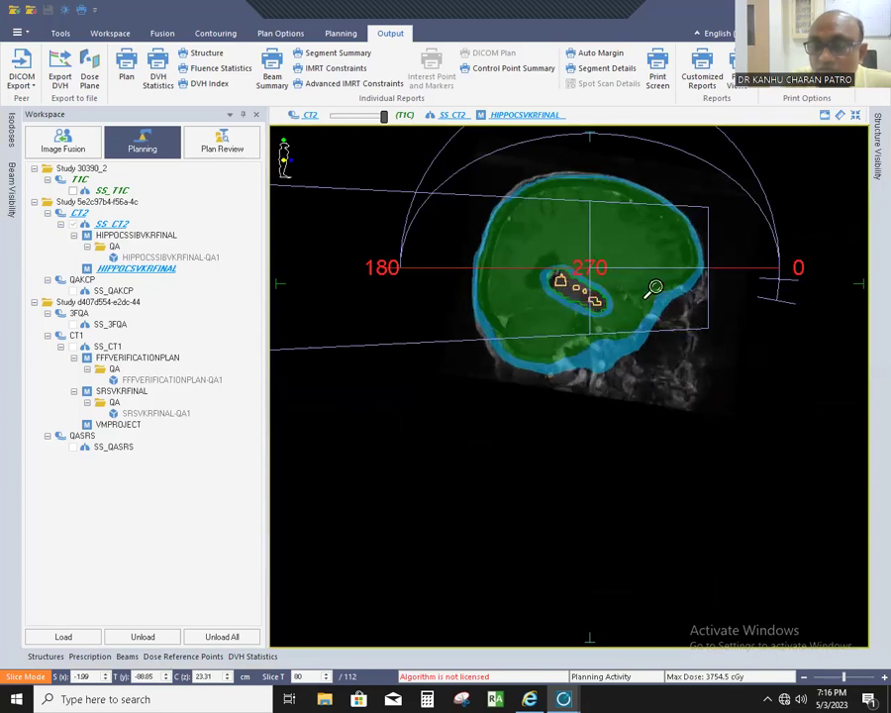
{"action": "scroll", "coordinate": [705, 273], "scroll_direction": "up", "scroll_amount": 1}
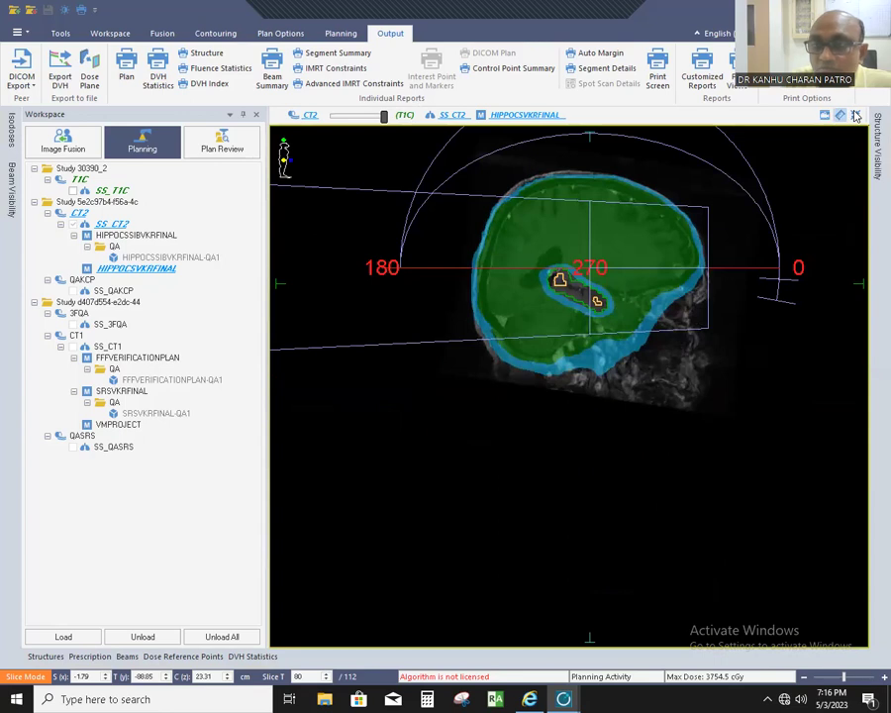
Restore the four-pane layout and bring the axial view to lesion slice 97.
{"action": "double_click", "coordinate": [575, 235]}
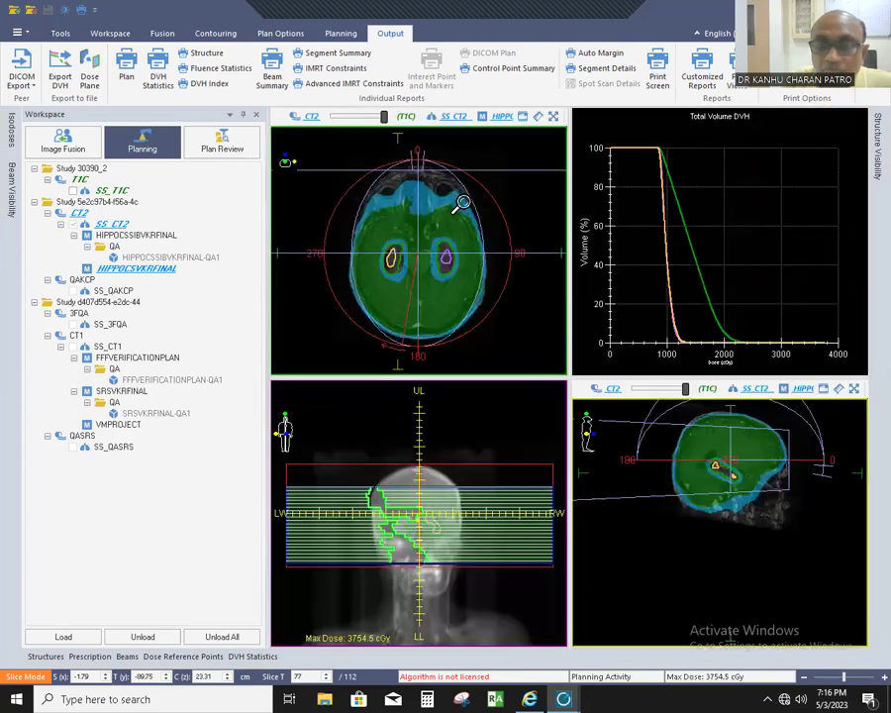
{"action": "scroll", "coordinate": [462, 203], "scroll_direction": "down", "scroll_amount": 6}
{"action": "scroll", "coordinate": [461, 203], "scroll_direction": "up", "scroll_amount": 20}
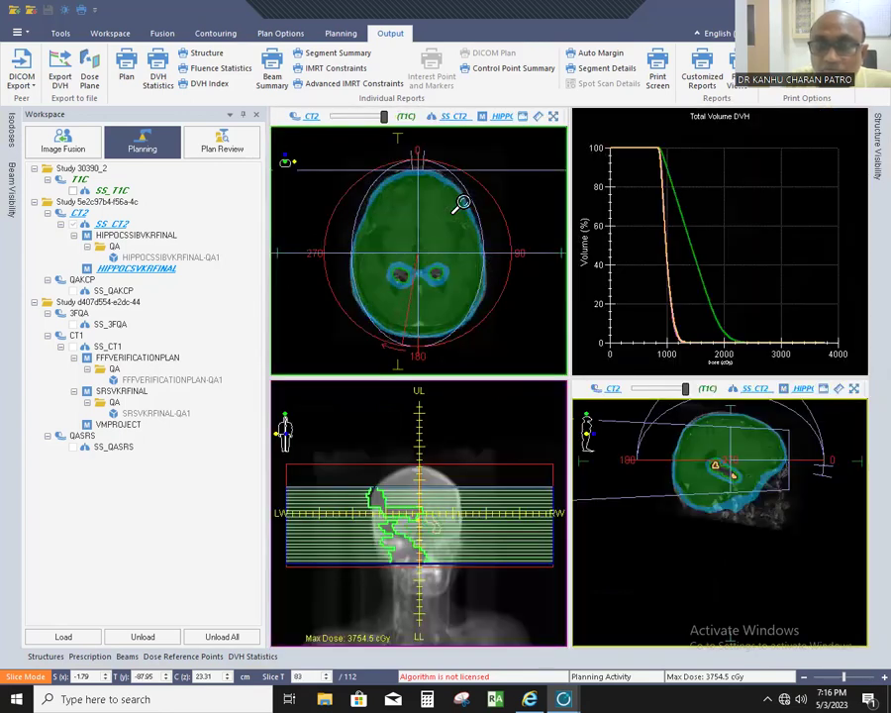
{"action": "scroll", "coordinate": [462, 258], "scroll_direction": "up", "scroll_amount": 1}
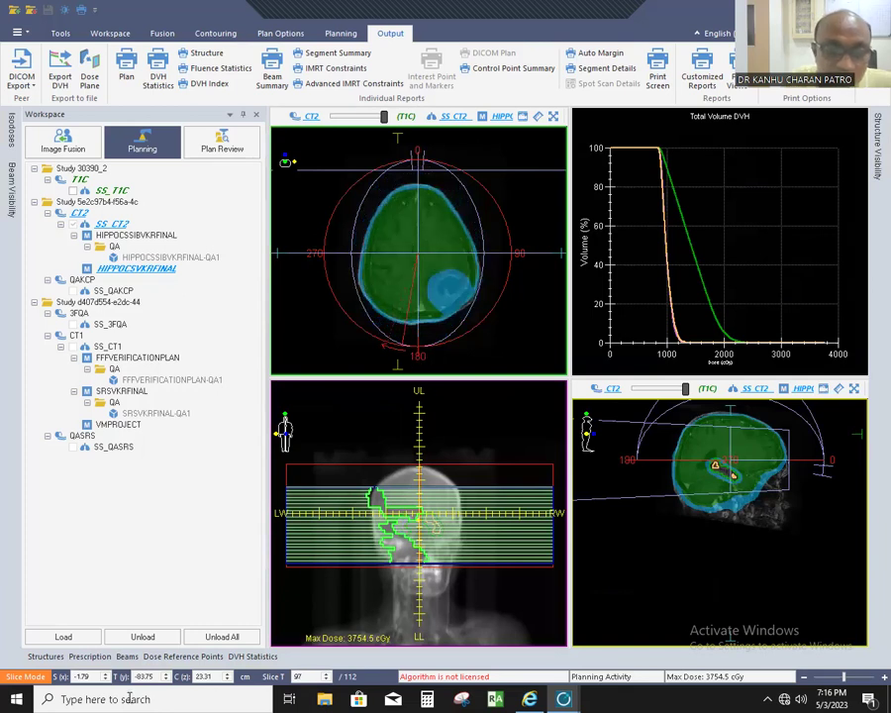
Open DVH Statistics, select HIPPOCAMPUS_LT, and show the volume and min/max/mean dose columns.
{"action": "left_click", "coordinate": [257, 660]}
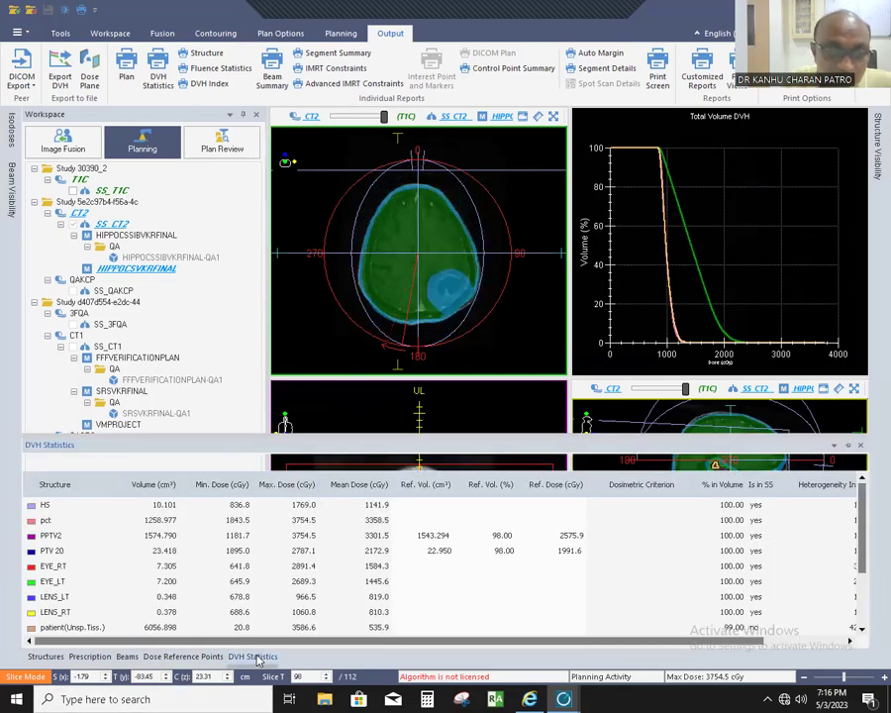
{"action": "left_click", "coordinate": [160, 463]}
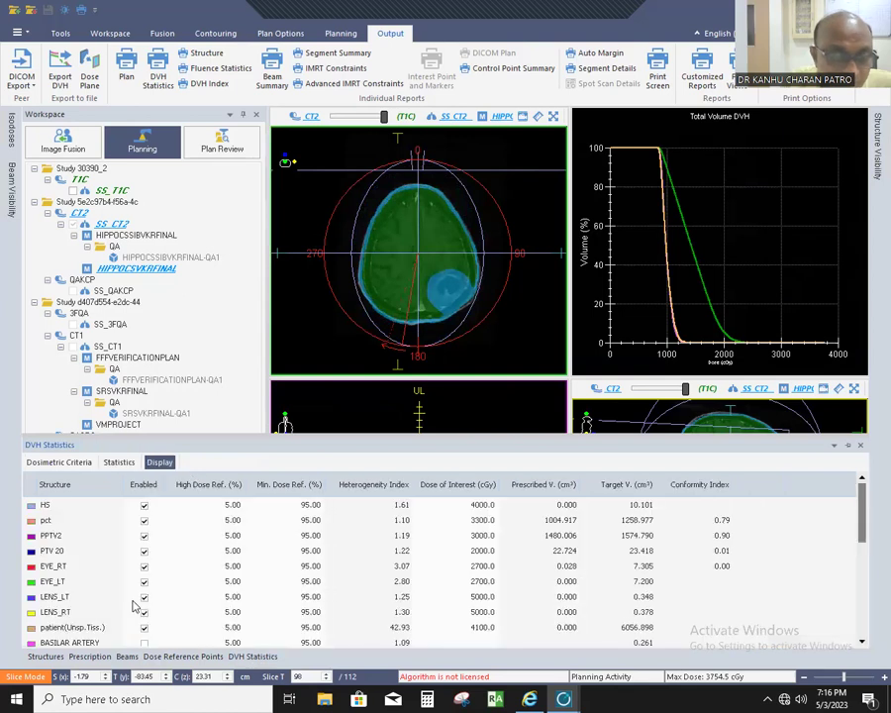
{"action": "scroll", "coordinate": [134, 607], "scroll_direction": "down", "scroll_amount": 3}
{"action": "left_click", "coordinate": [144, 585]}
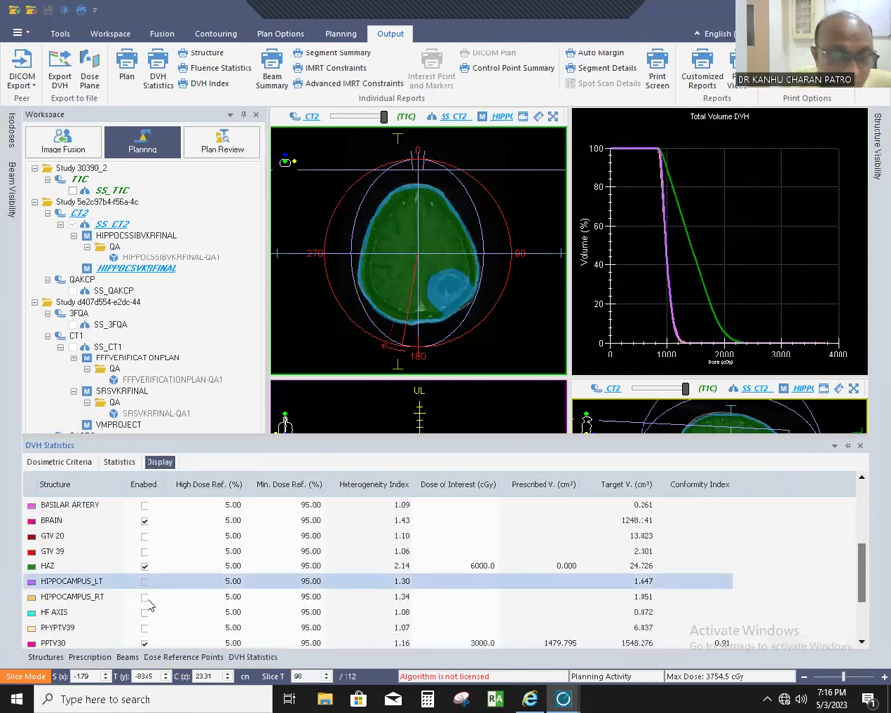
{"action": "left_click", "coordinate": [119, 462]}
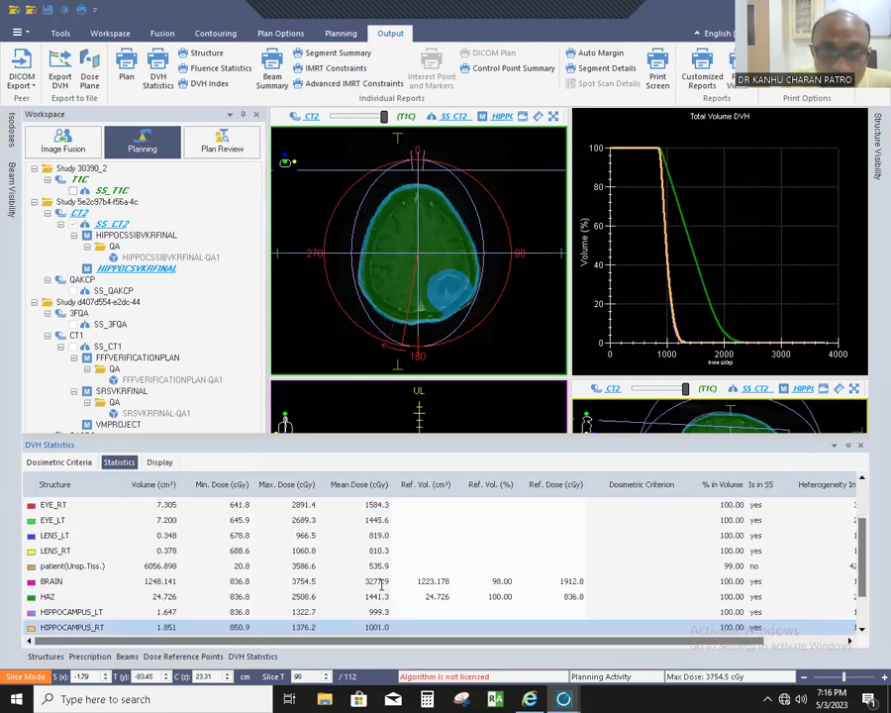
{"action": "scroll", "coordinate": [376, 614], "scroll_direction": "down", "scroll_amount": 1}
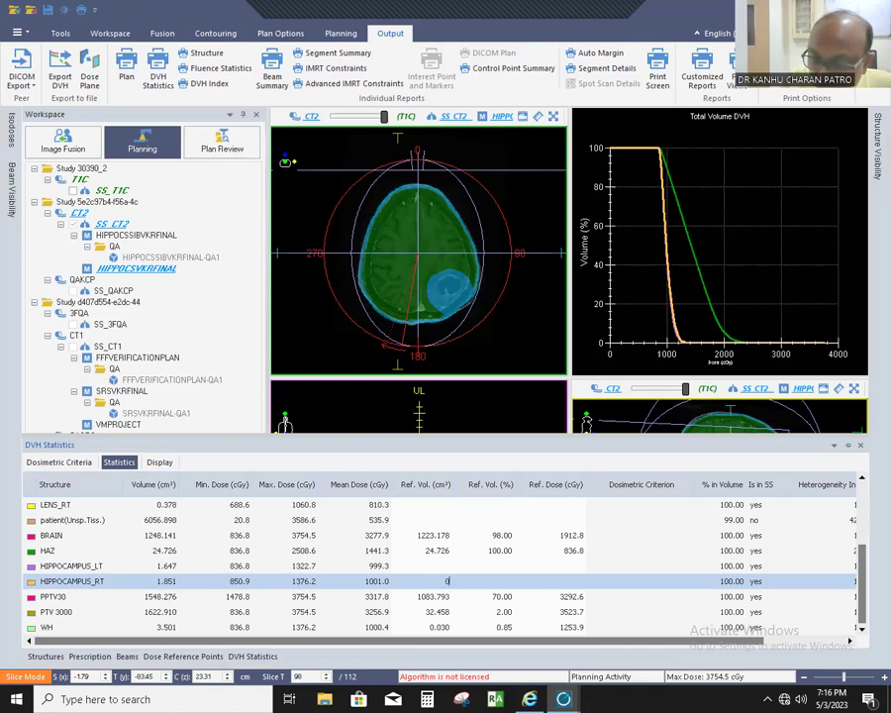
Set HIPPOCAMPUS_RT's reference volume to 0.030 cm³ and highlight the hippocampus and PTV curves.
{"action": "type", "text": "30"}
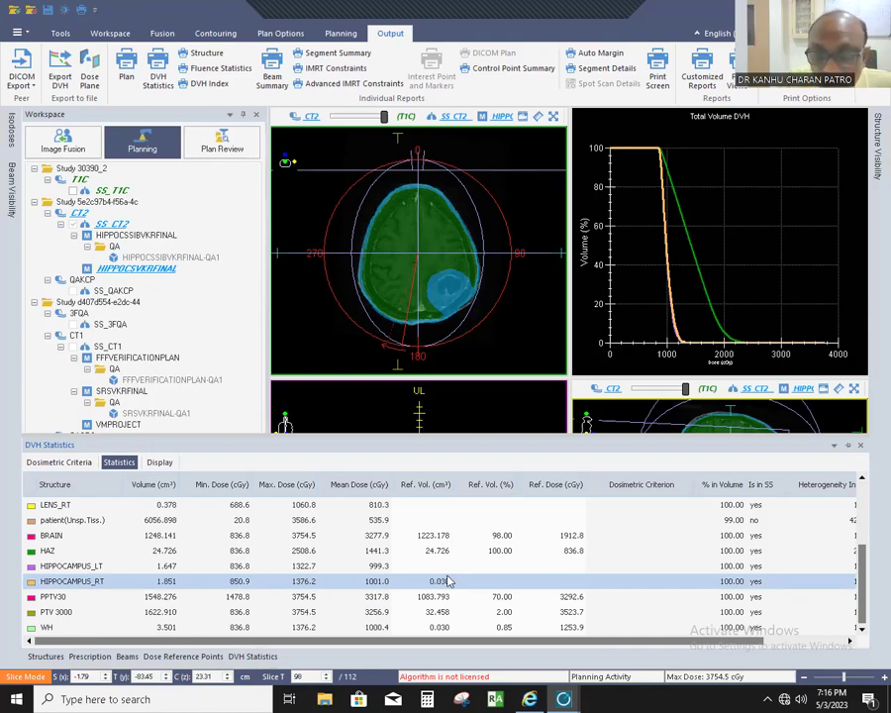
{"action": "key", "text": "Return"}
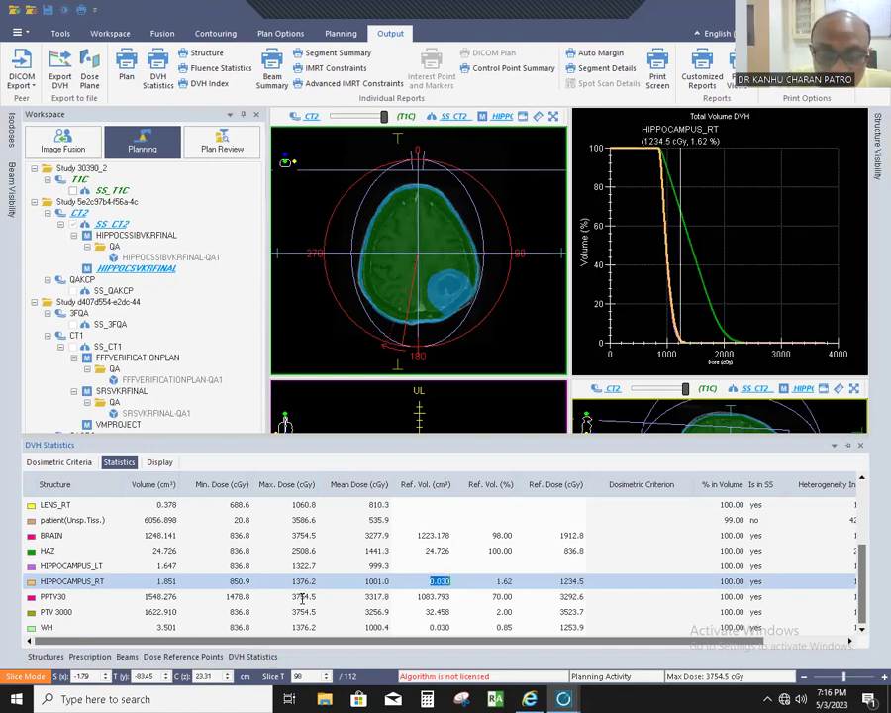
{"action": "left_click", "coordinate": [303, 598]}
{"action": "left_click", "coordinate": [300, 566]}
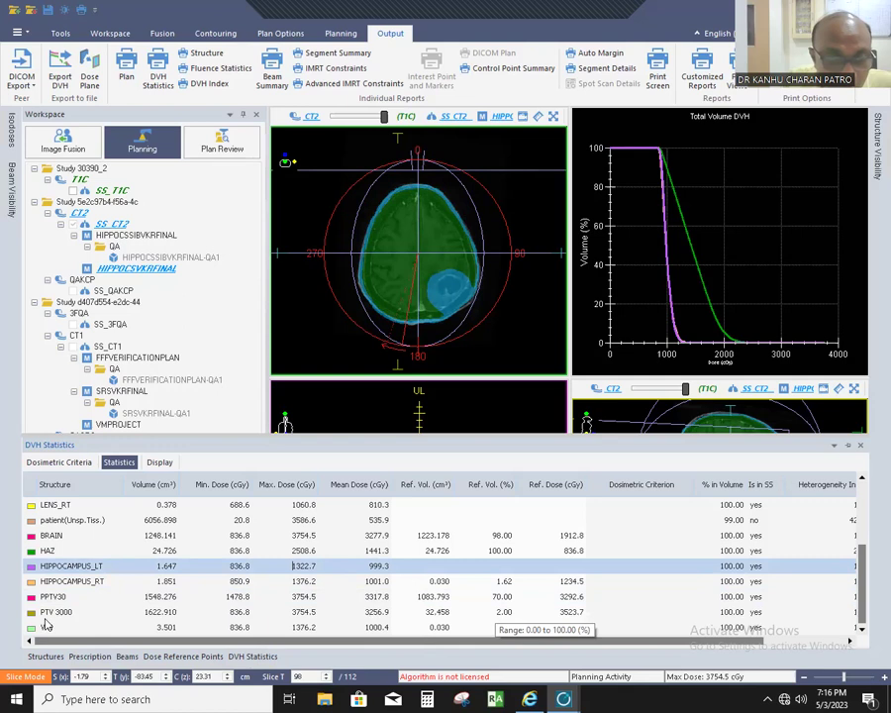
{"action": "left_click", "coordinate": [314, 614]}
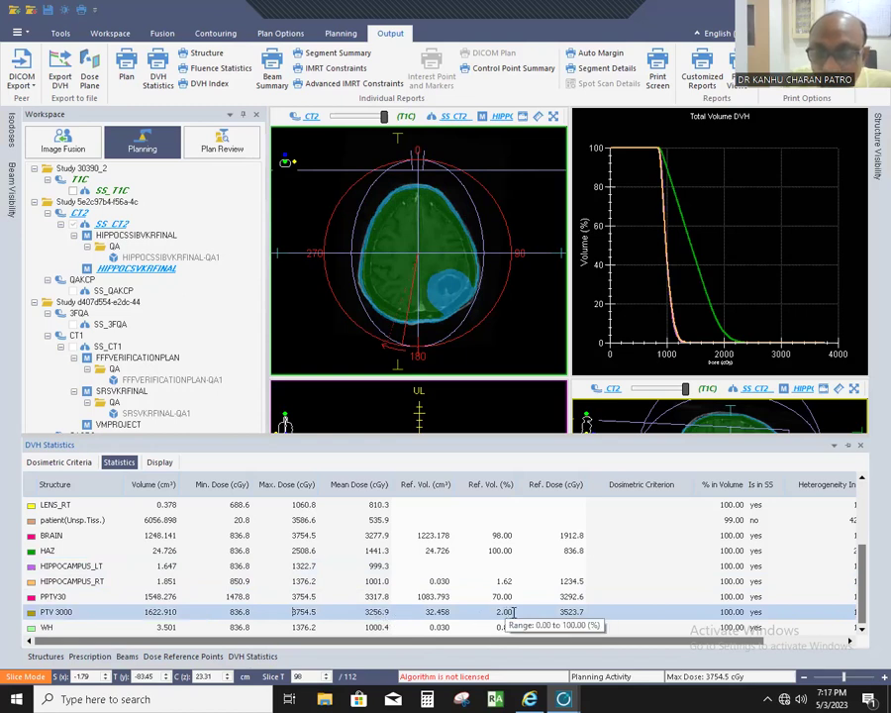
Set PPTV30's reference dose to 3000 cGy, covering 95.58% of the target.
{"action": "double_click", "coordinate": [567, 597]}
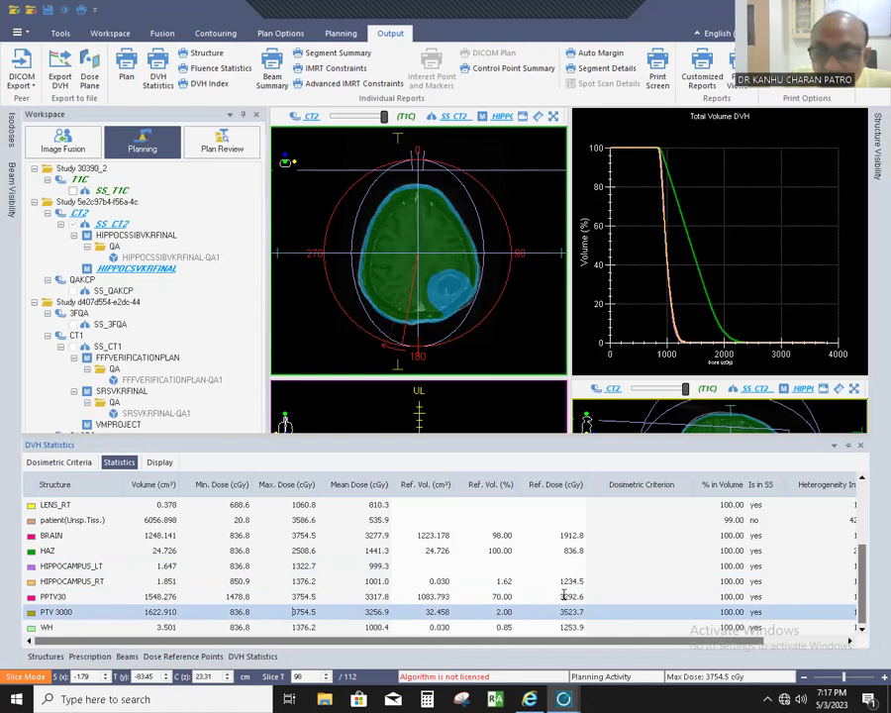
{"action": "type", "text": "3000"}
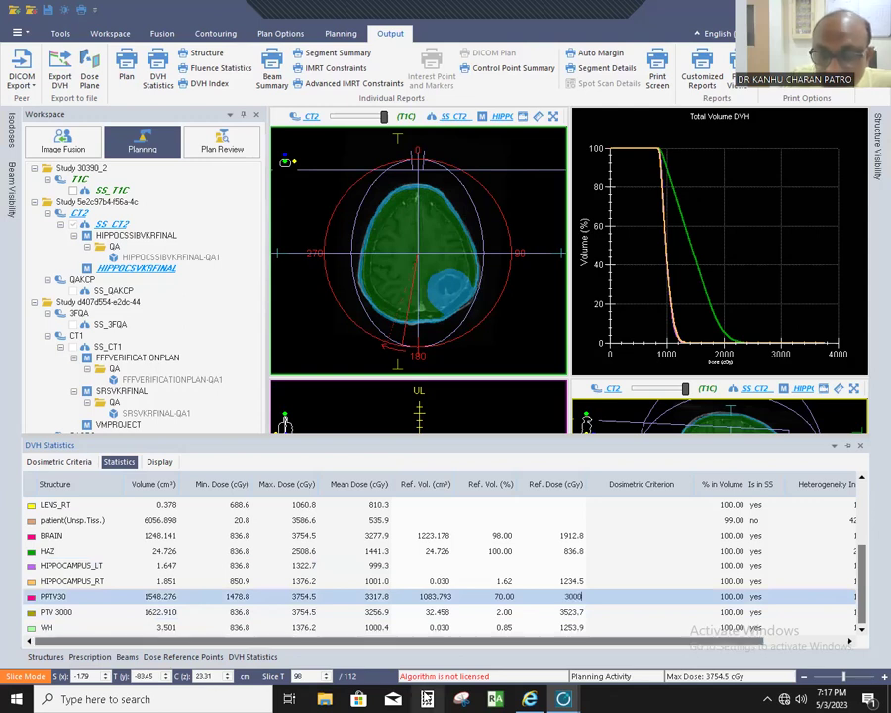
{"action": "key", "text": "Return"}
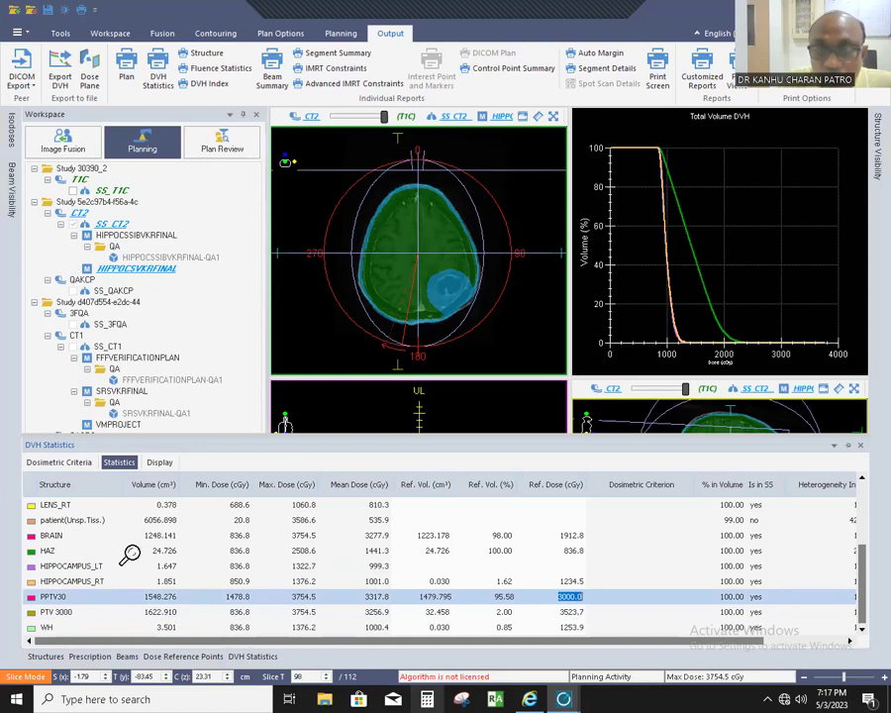
Collapse the DVH Statistics panel and scroll the axial view back to slice 81.
{"action": "left_click", "coordinate": [423, 320]}
{"action": "scroll", "coordinate": [411, 341], "scroll_direction": "down", "scroll_amount": 8}
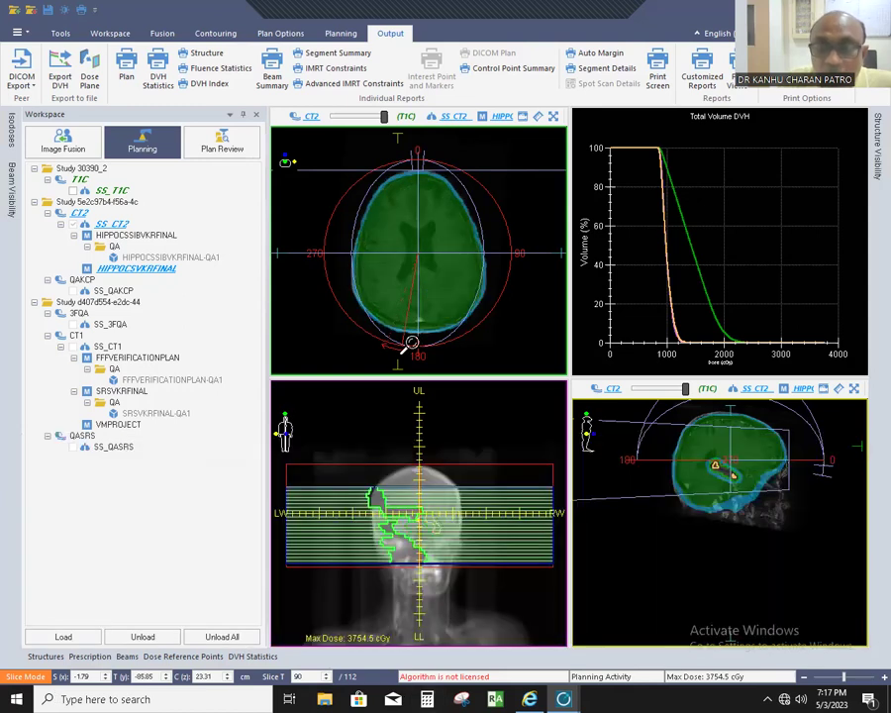
{"action": "scroll", "coordinate": [411, 342], "scroll_direction": "down", "scroll_amount": 9}
{"action": "scroll", "coordinate": [411, 342], "scroll_direction": "down", "scroll_amount": 8}
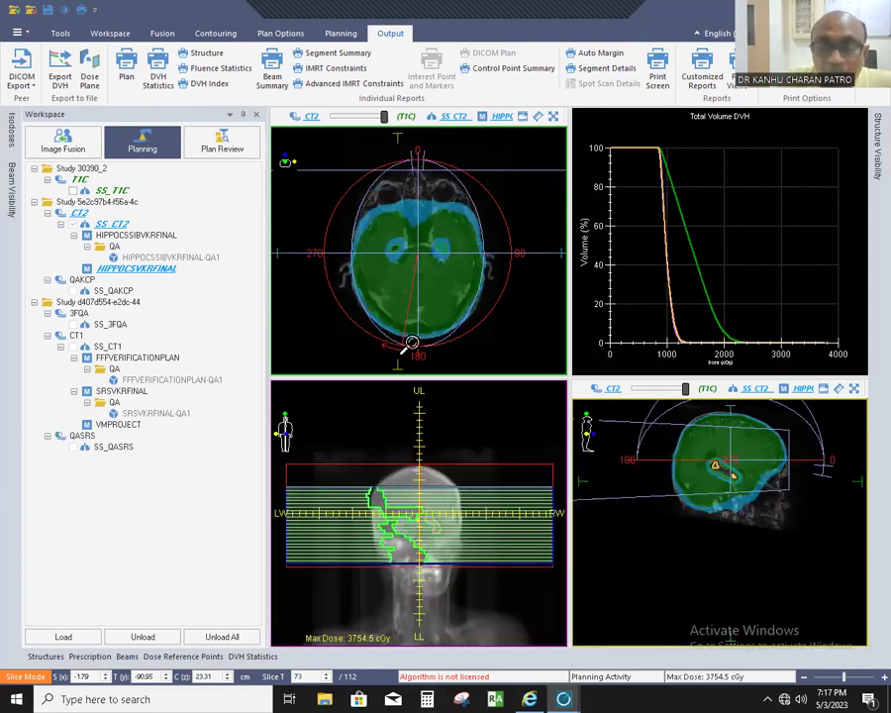
{"action": "scroll", "coordinate": [411, 342], "scroll_direction": "up", "scroll_amount": 2}
{"action": "scroll", "coordinate": [351, 366], "scroll_direction": "up", "scroll_amount": 7}
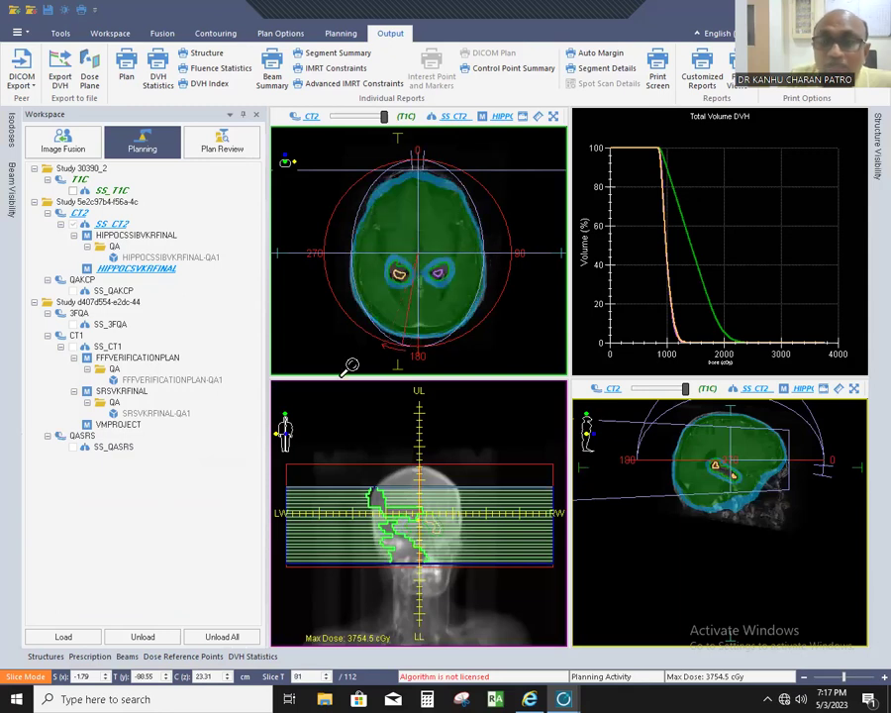